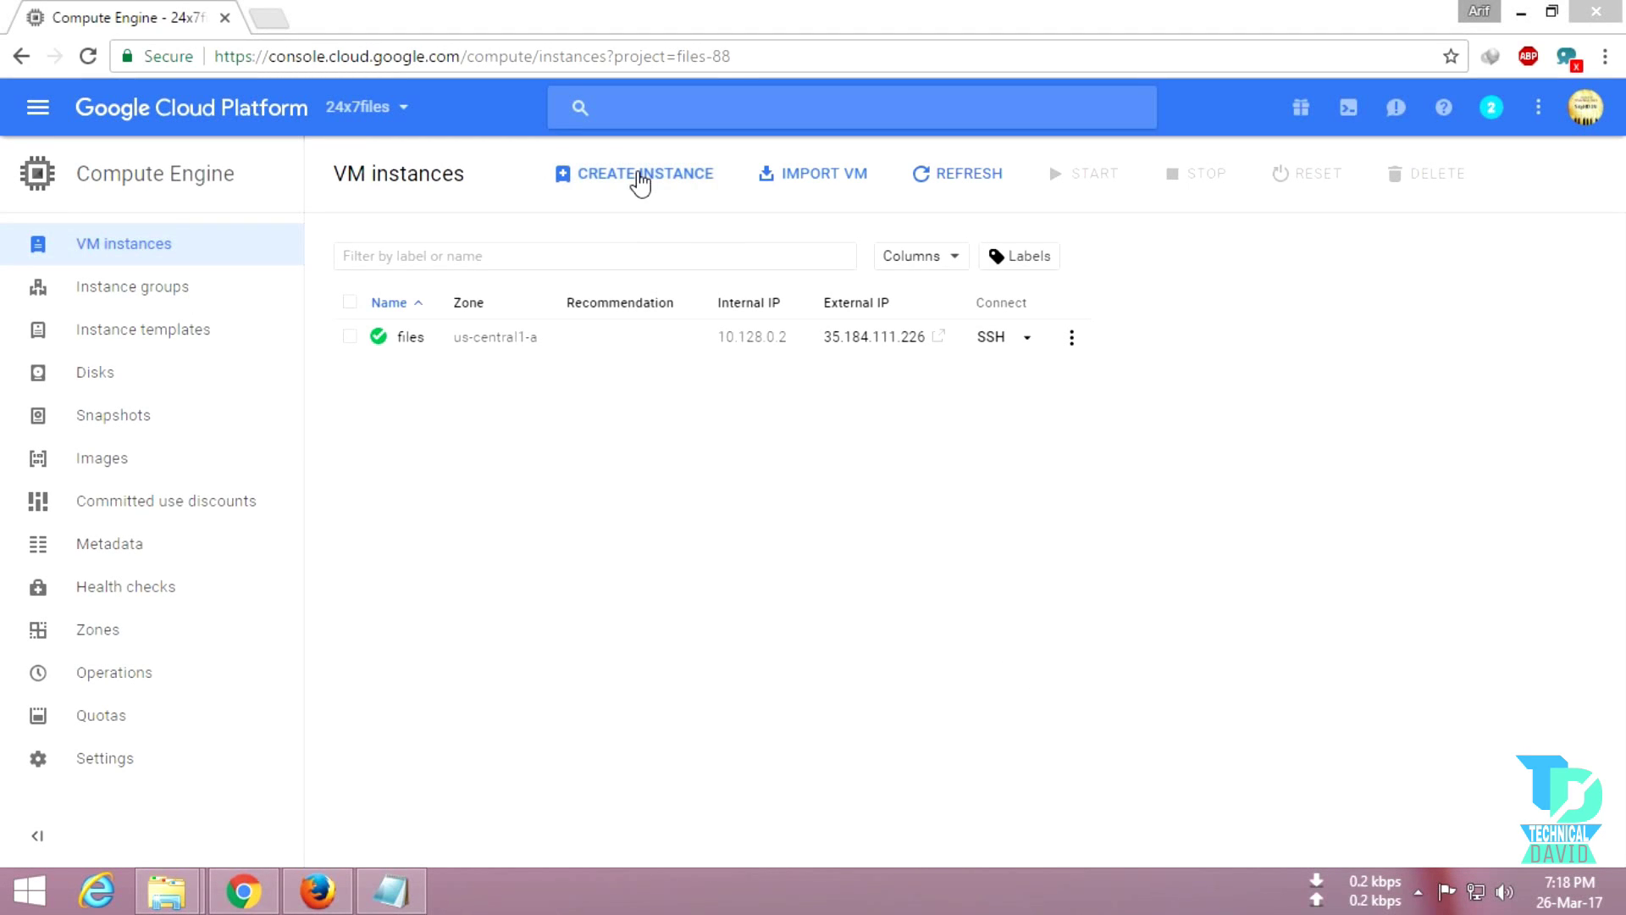
Start a new VM instance from the VM instances page with CREATE INSTANCE.
left_click(640, 180)
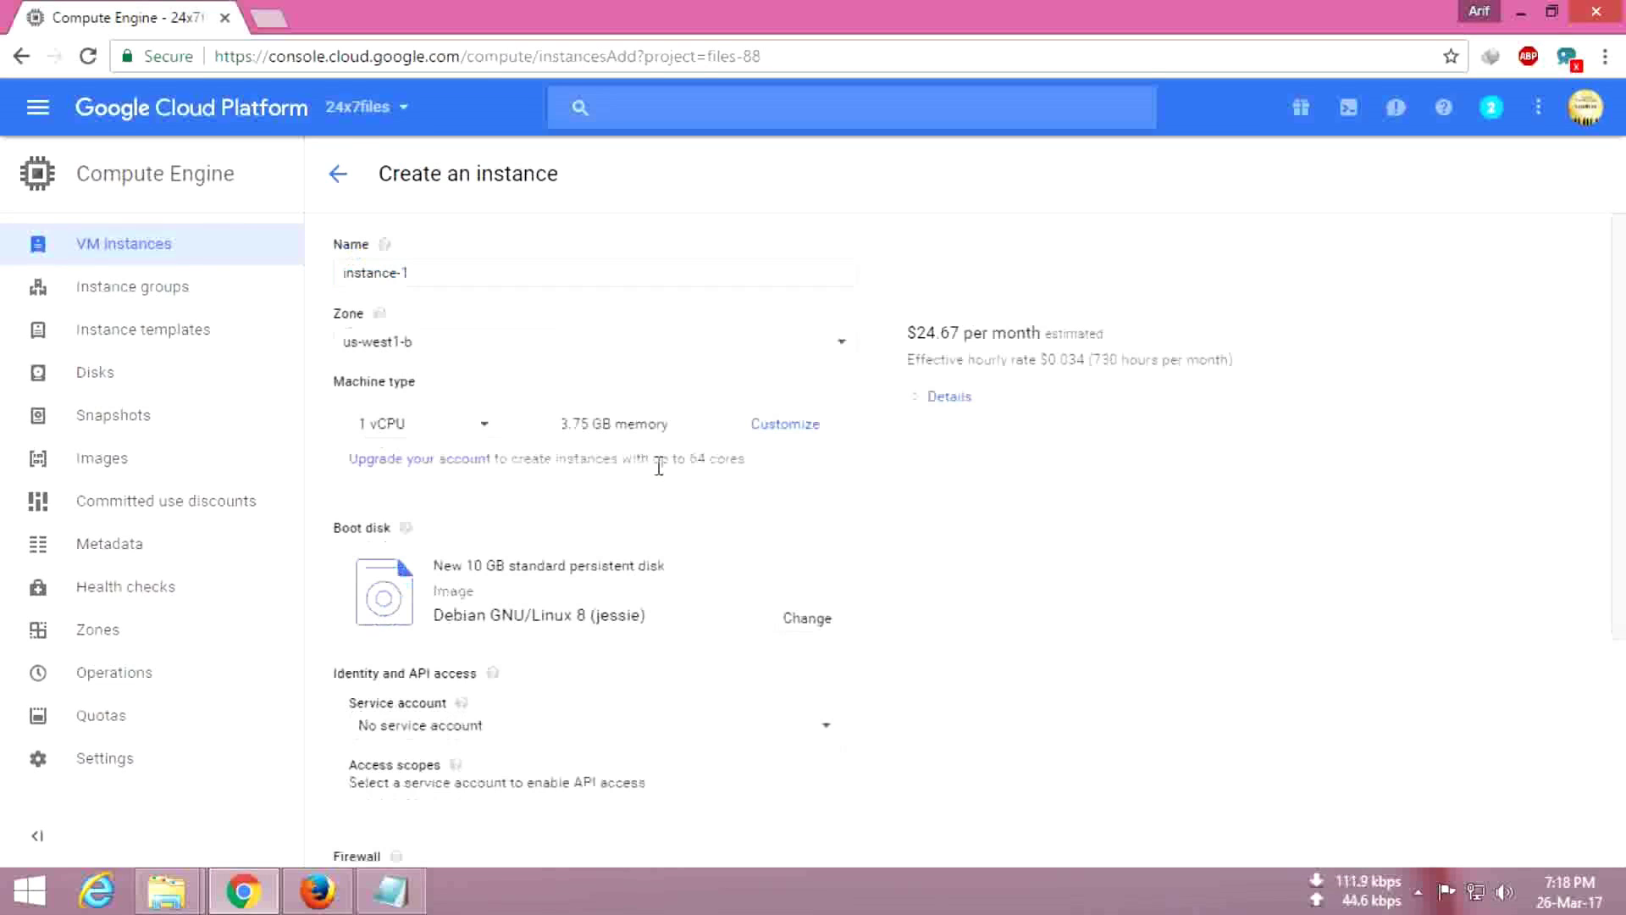
Set the zone to us-central1-a and the machine type to micro (1 shared vCPU).
left_click(410, 353)
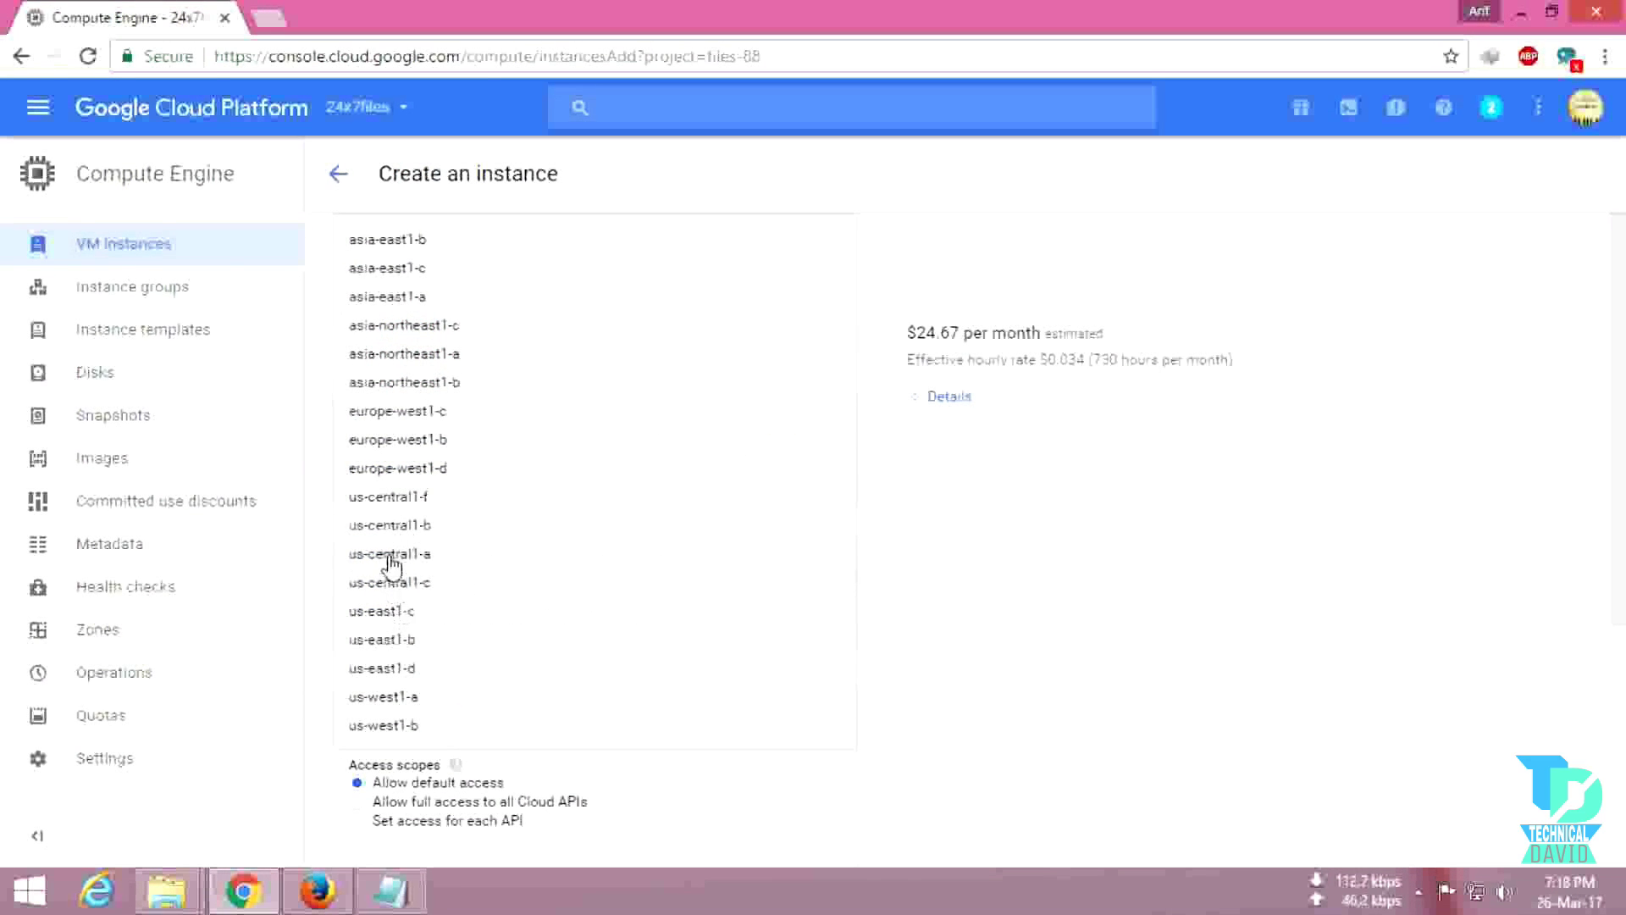
left_click(389, 555)
left_click(419, 428)
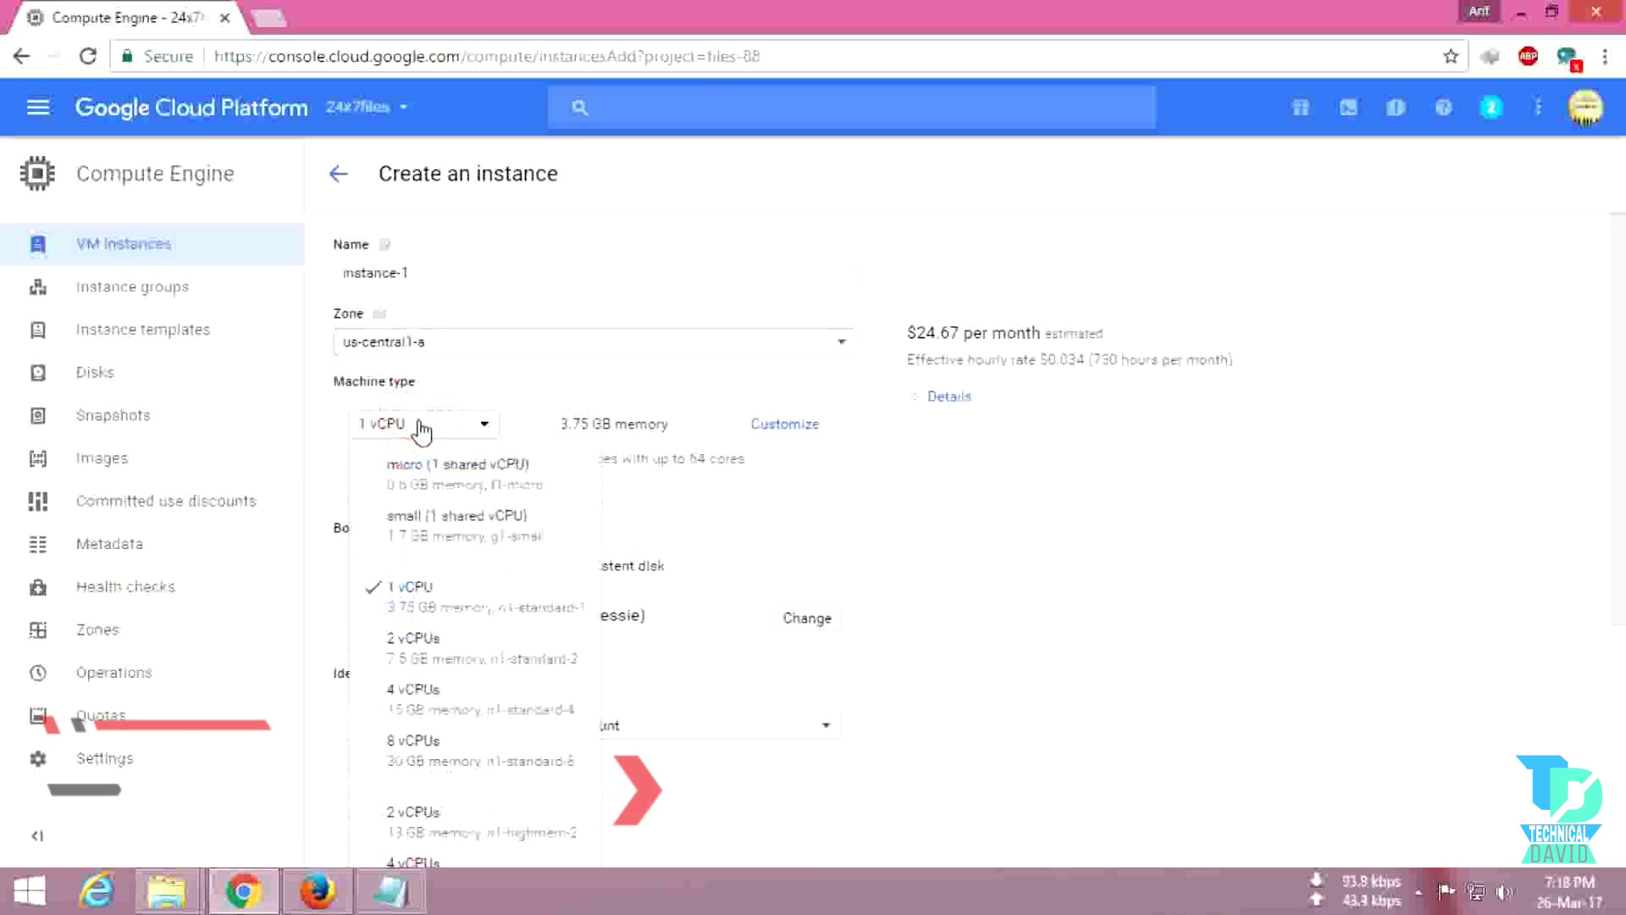
left_click(426, 487)
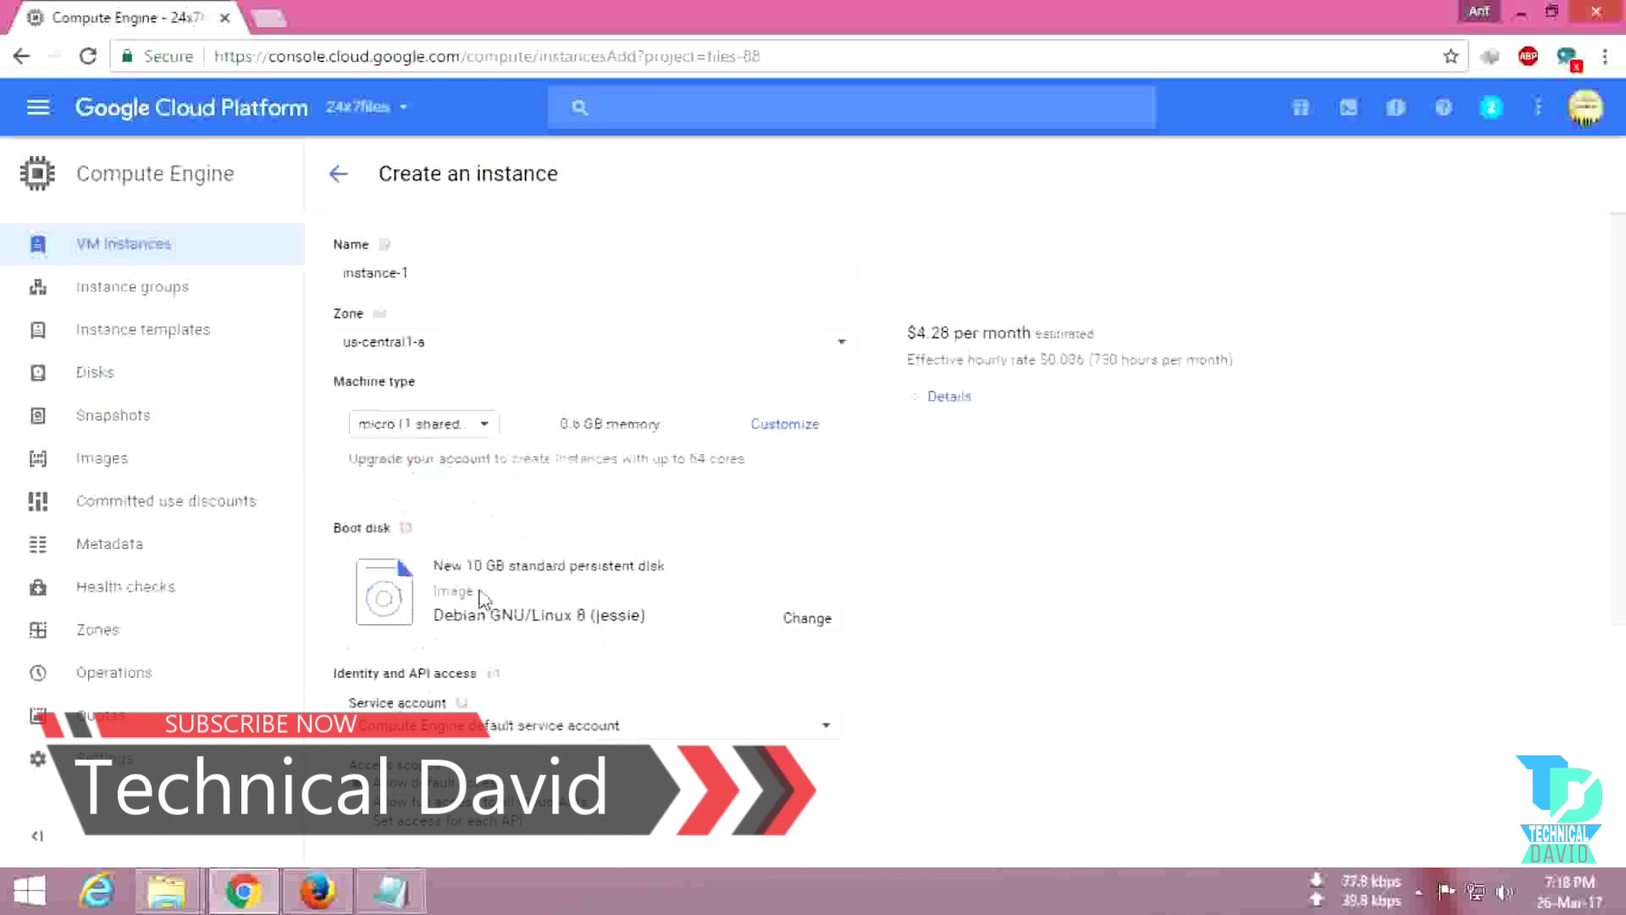
Keep default access scopes, allow HTTP and HTTPS traffic, and create instance-1.
scroll(479, 593, "down", 3)
scroll(480, 490, "down", 2)
left_click(359, 463)
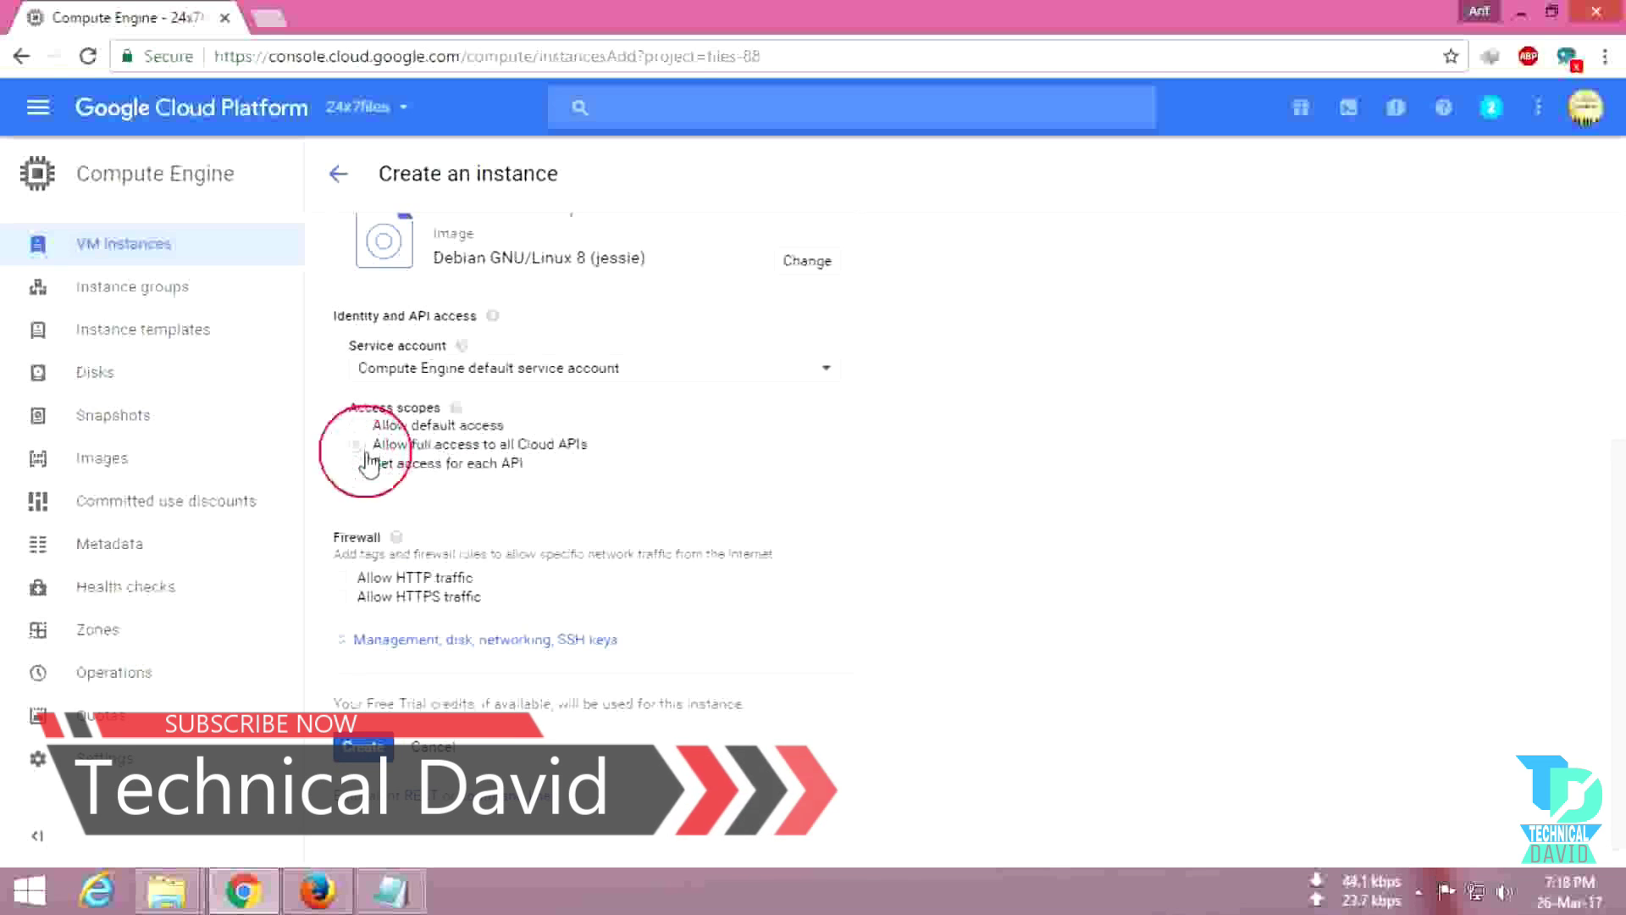
left_click(356, 424)
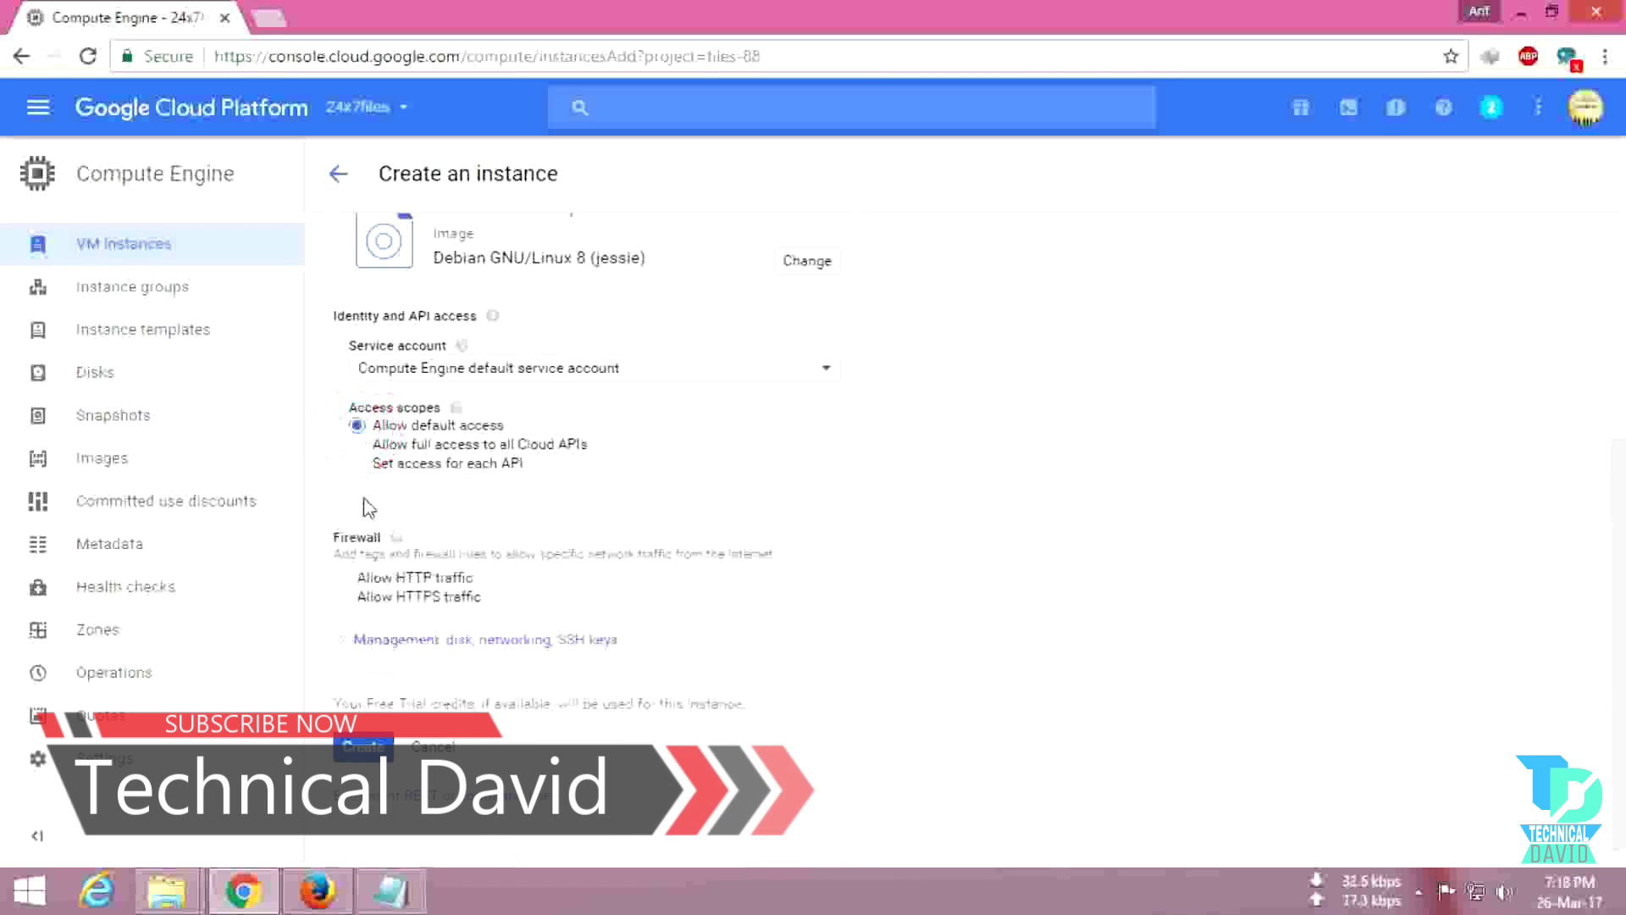
scroll(363, 510, "down", 1)
left_click(341, 552)
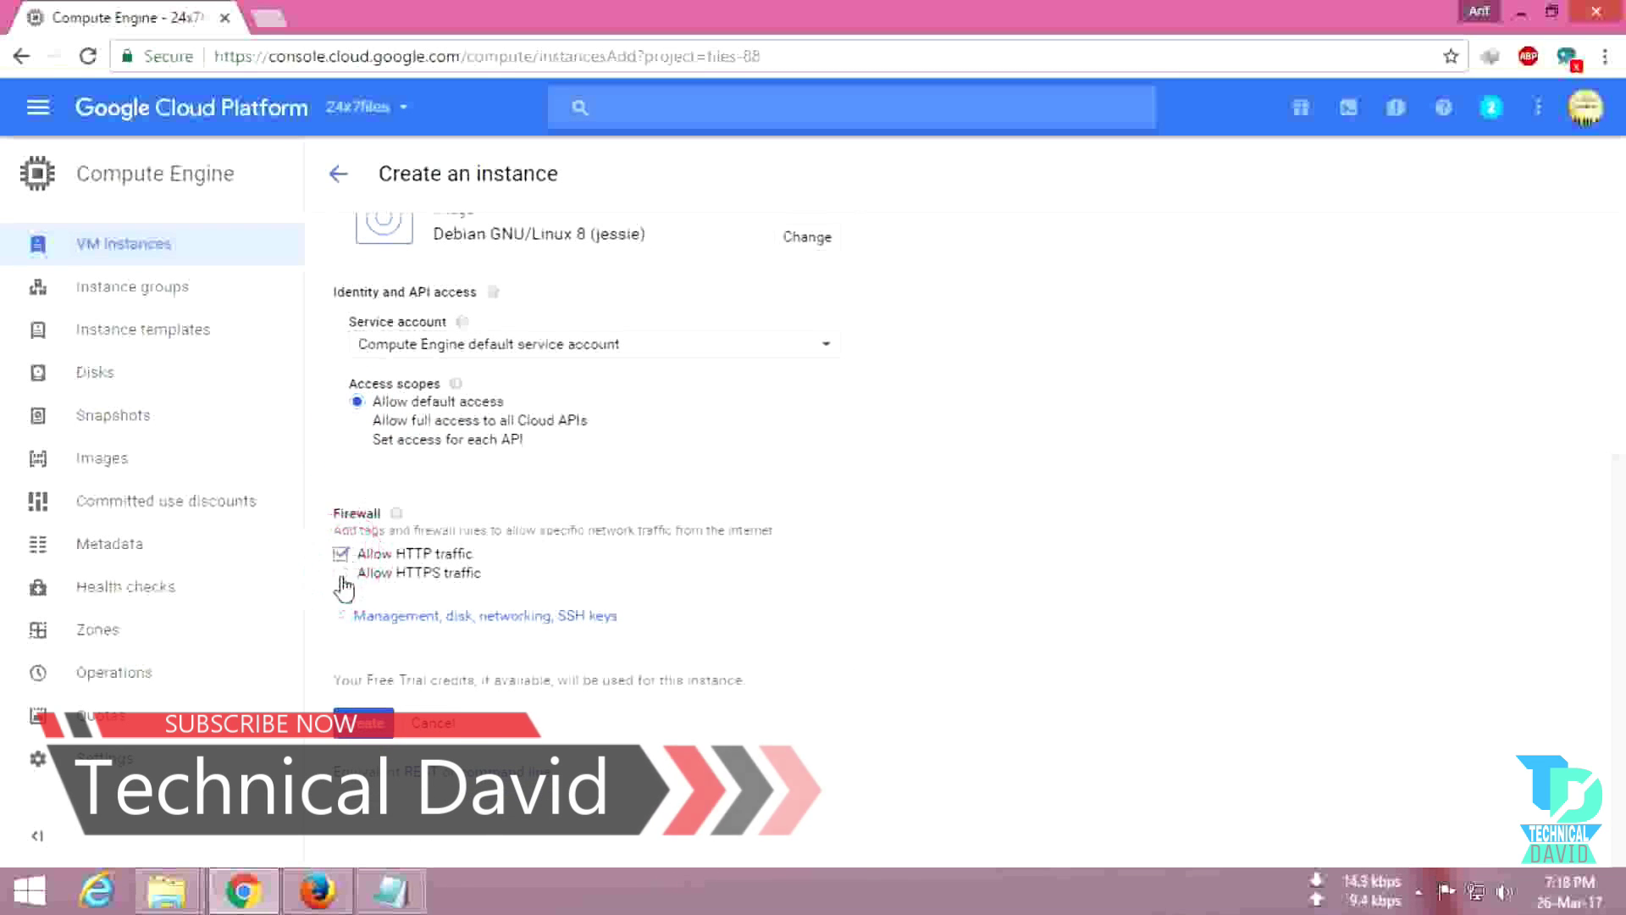
left_click(341, 572)
left_click(364, 724)
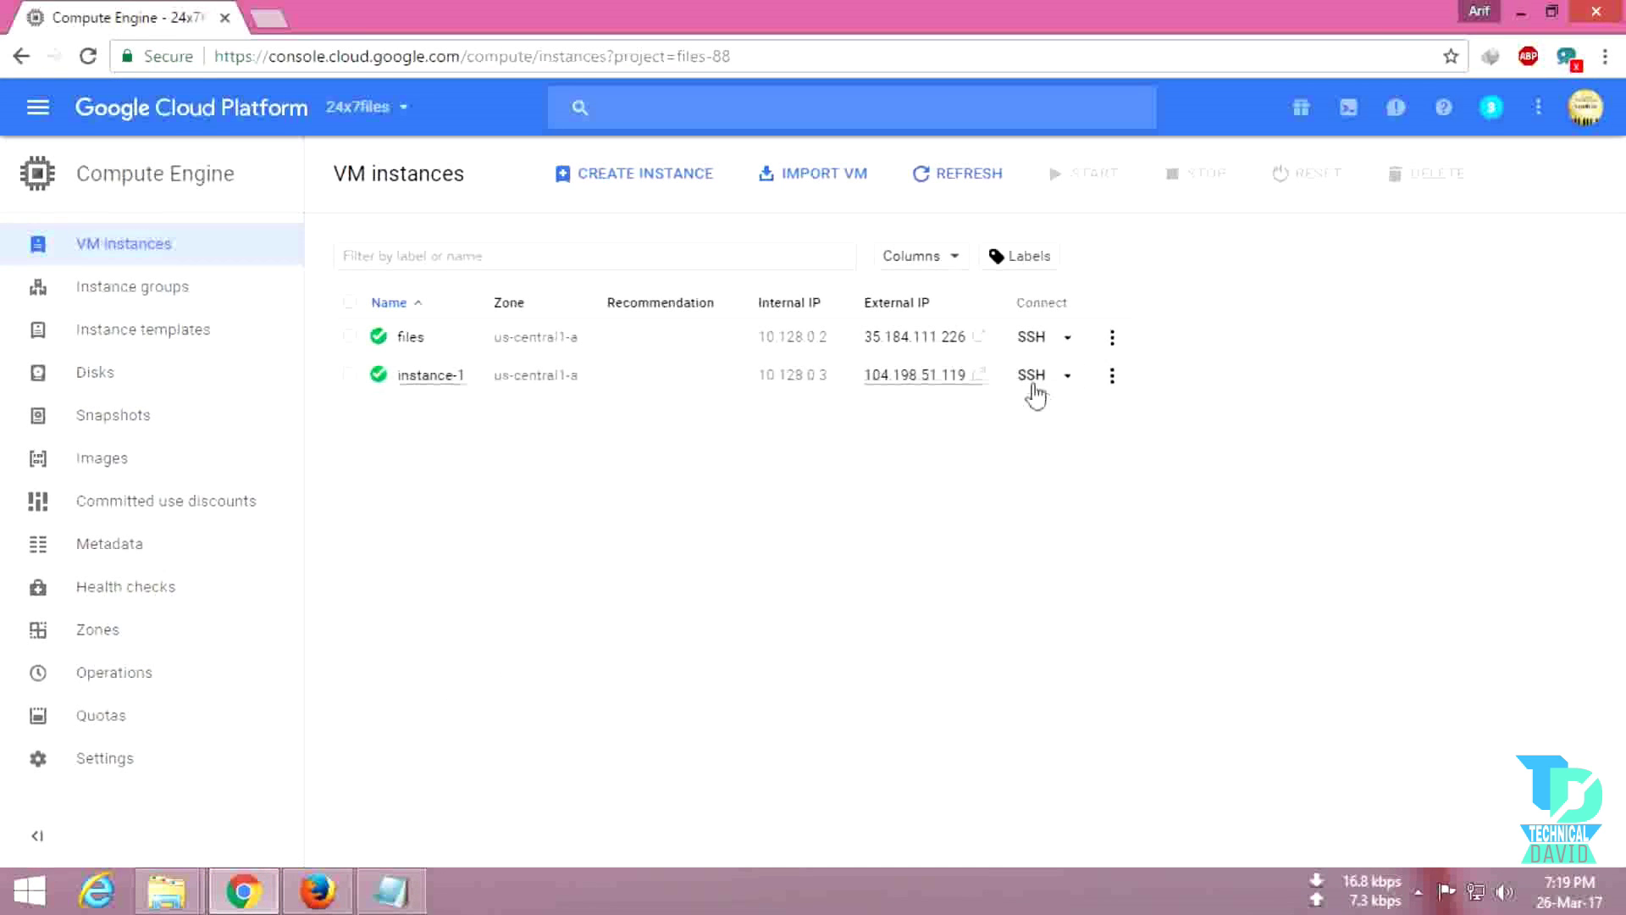
Open a browser SSH session to instance-1 and maximize its window.
left_click(1033, 378)
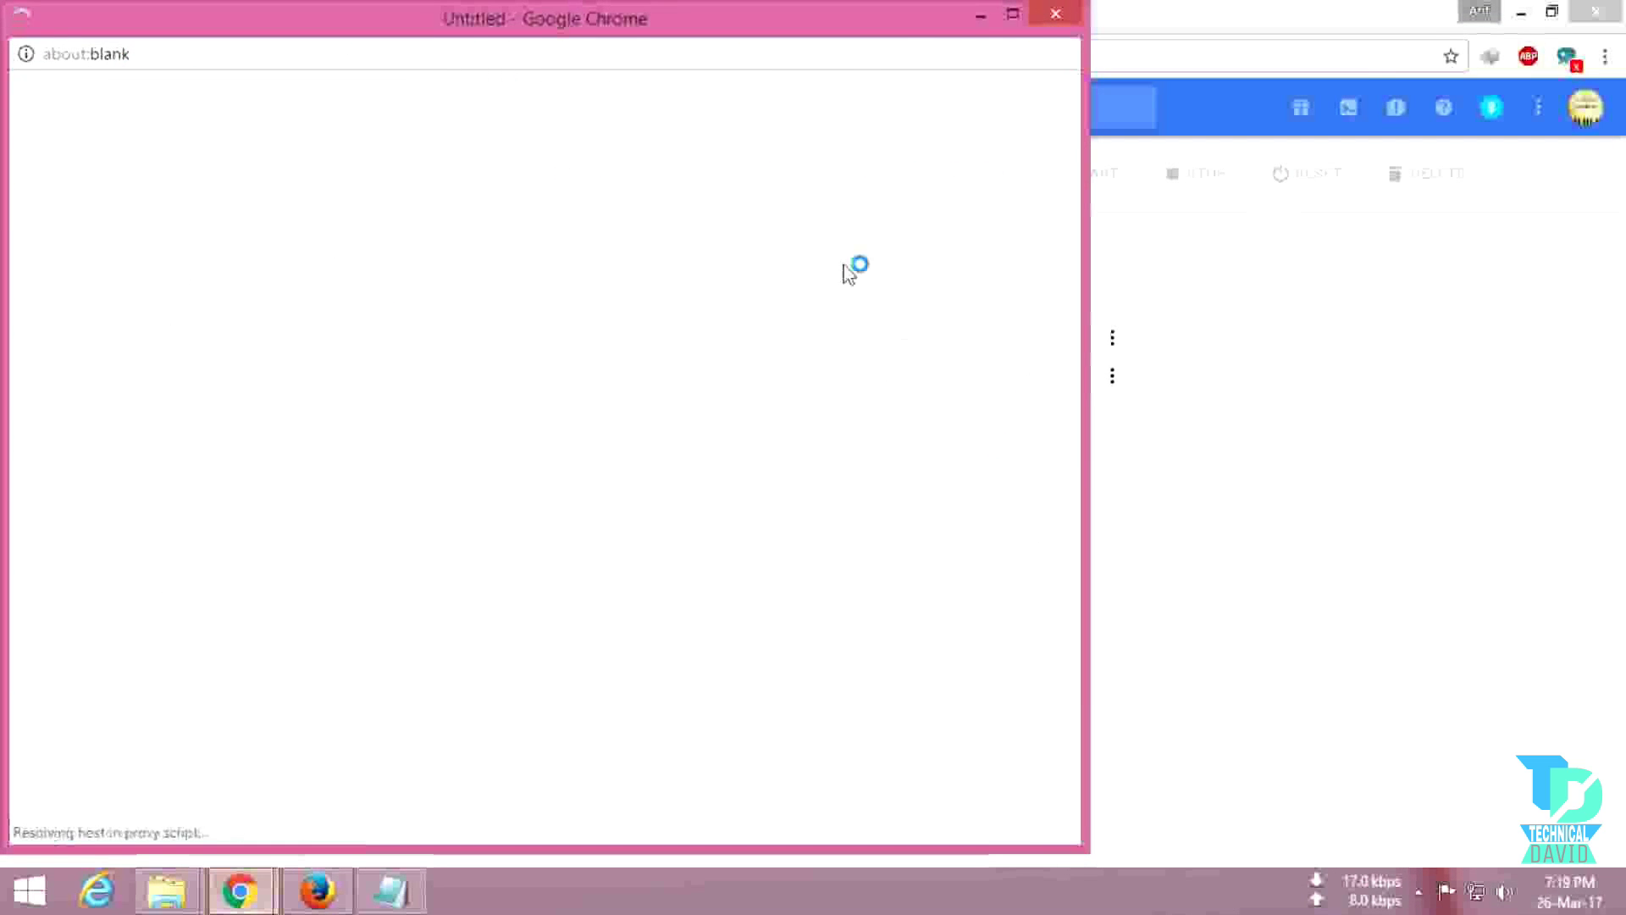
left_click(1013, 15)
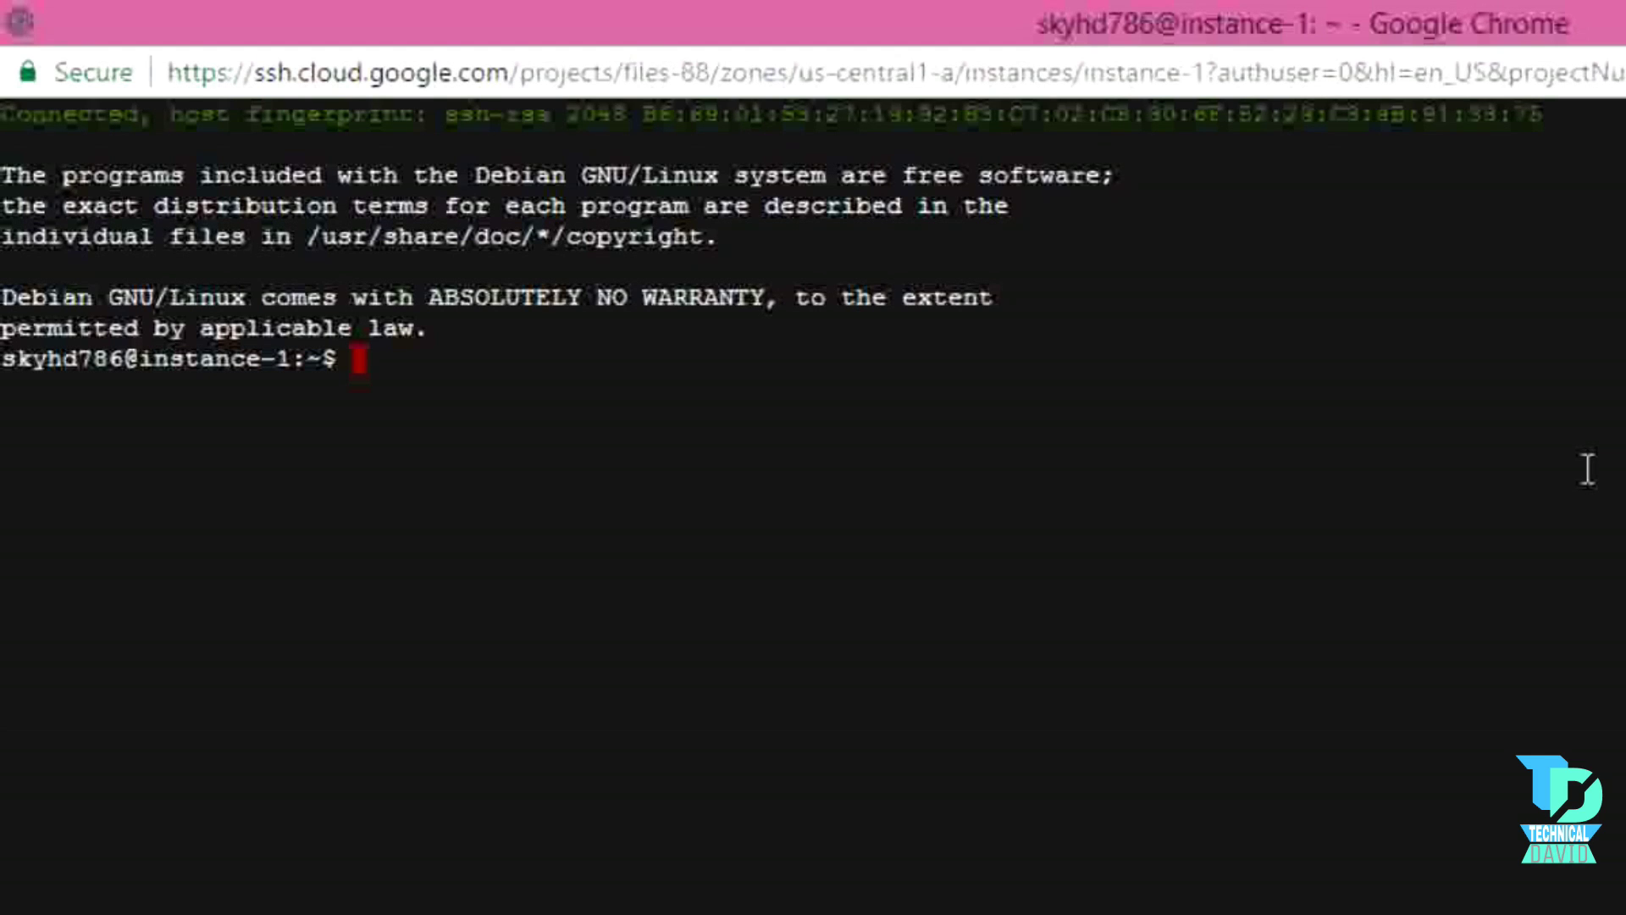
Run 'sudo apt-get update' to refresh the package lists on instance-1.
type("su")
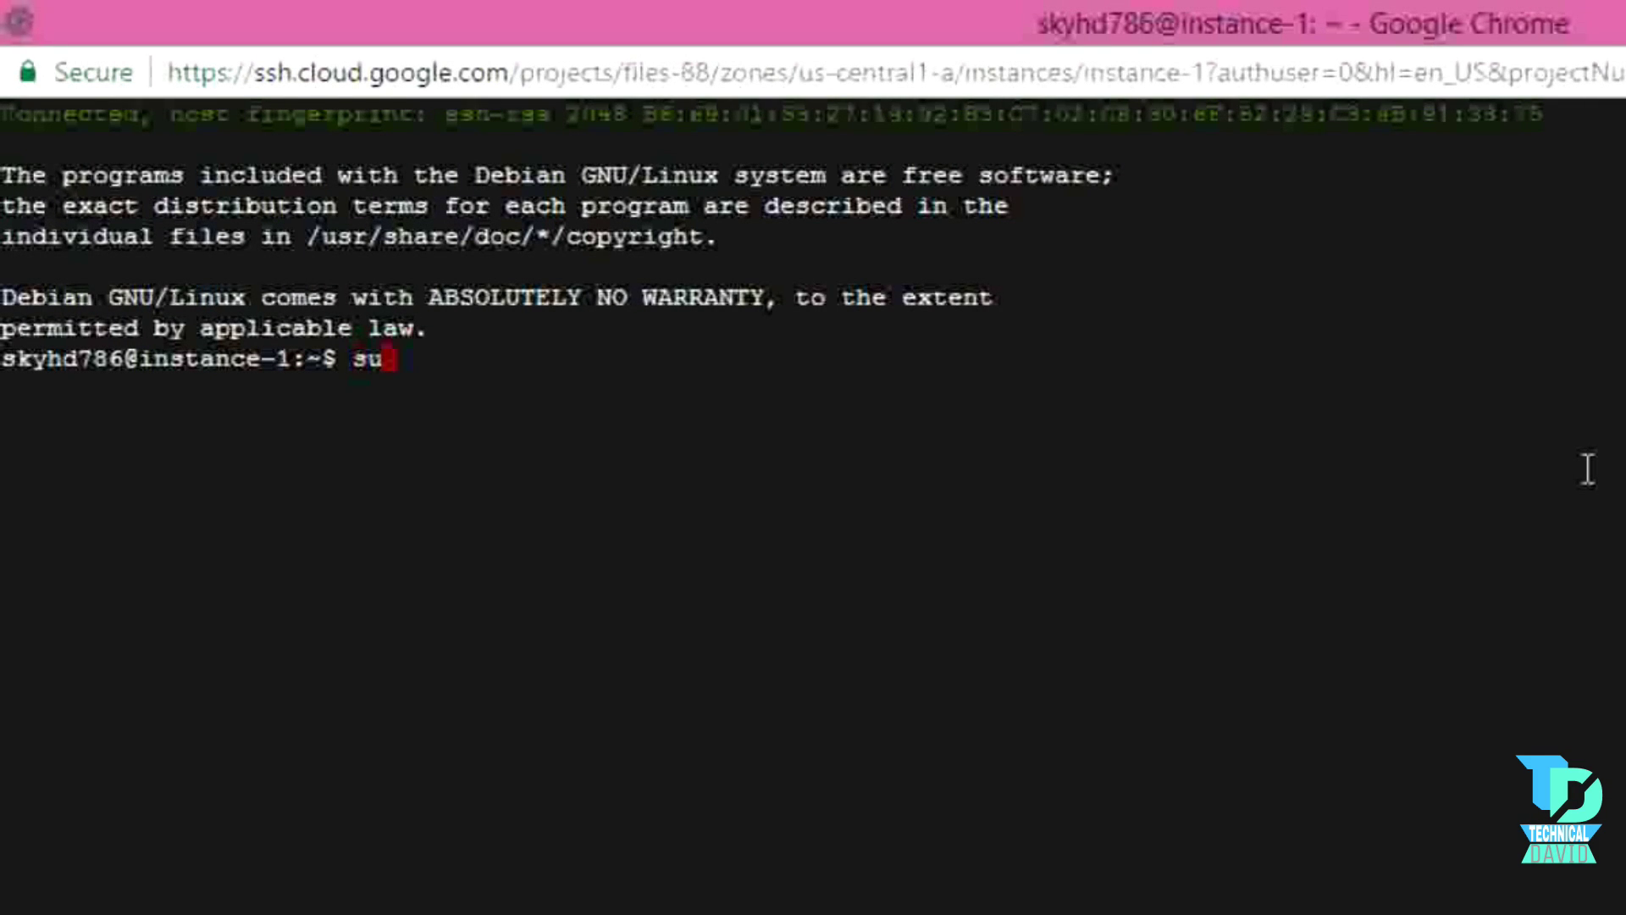
type("do")
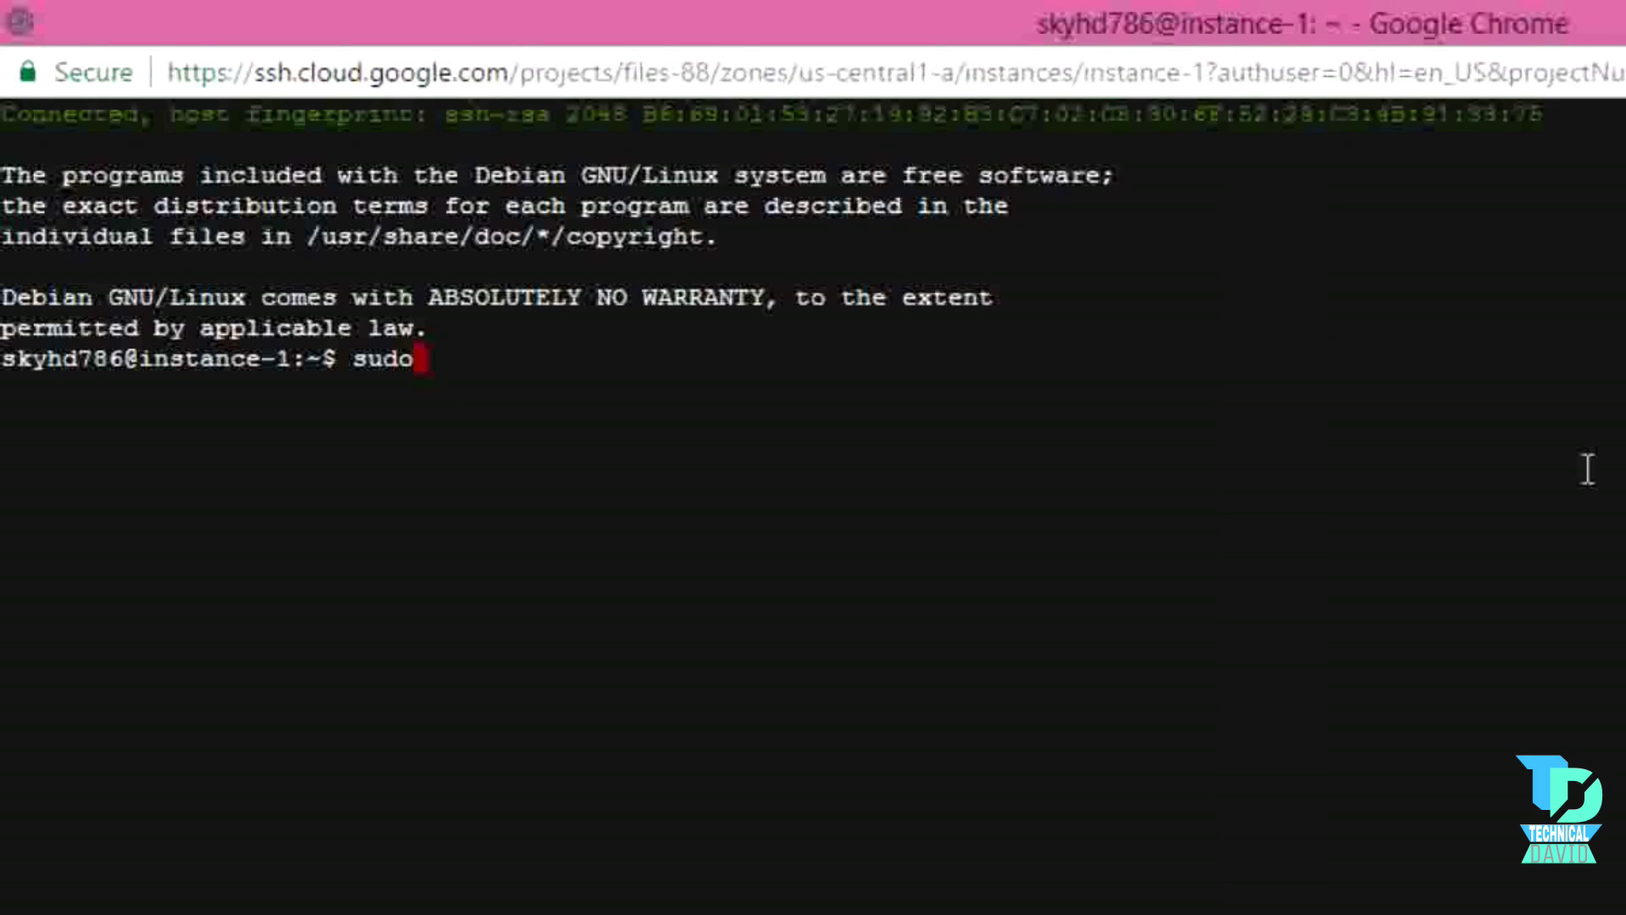
type(" apt")
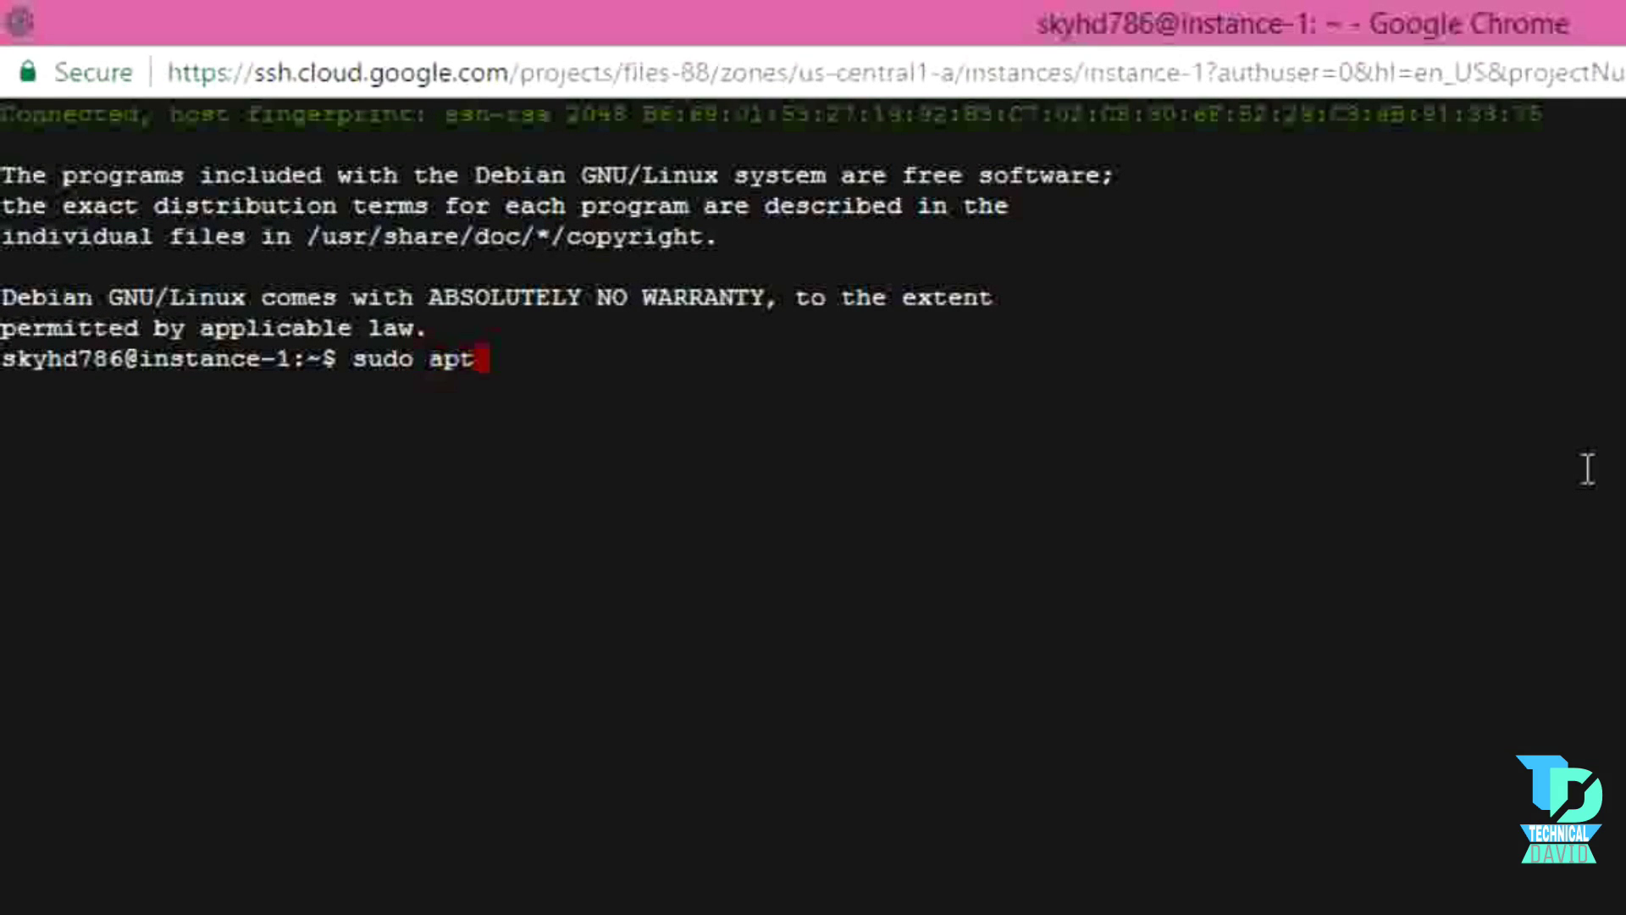
type("-ge")
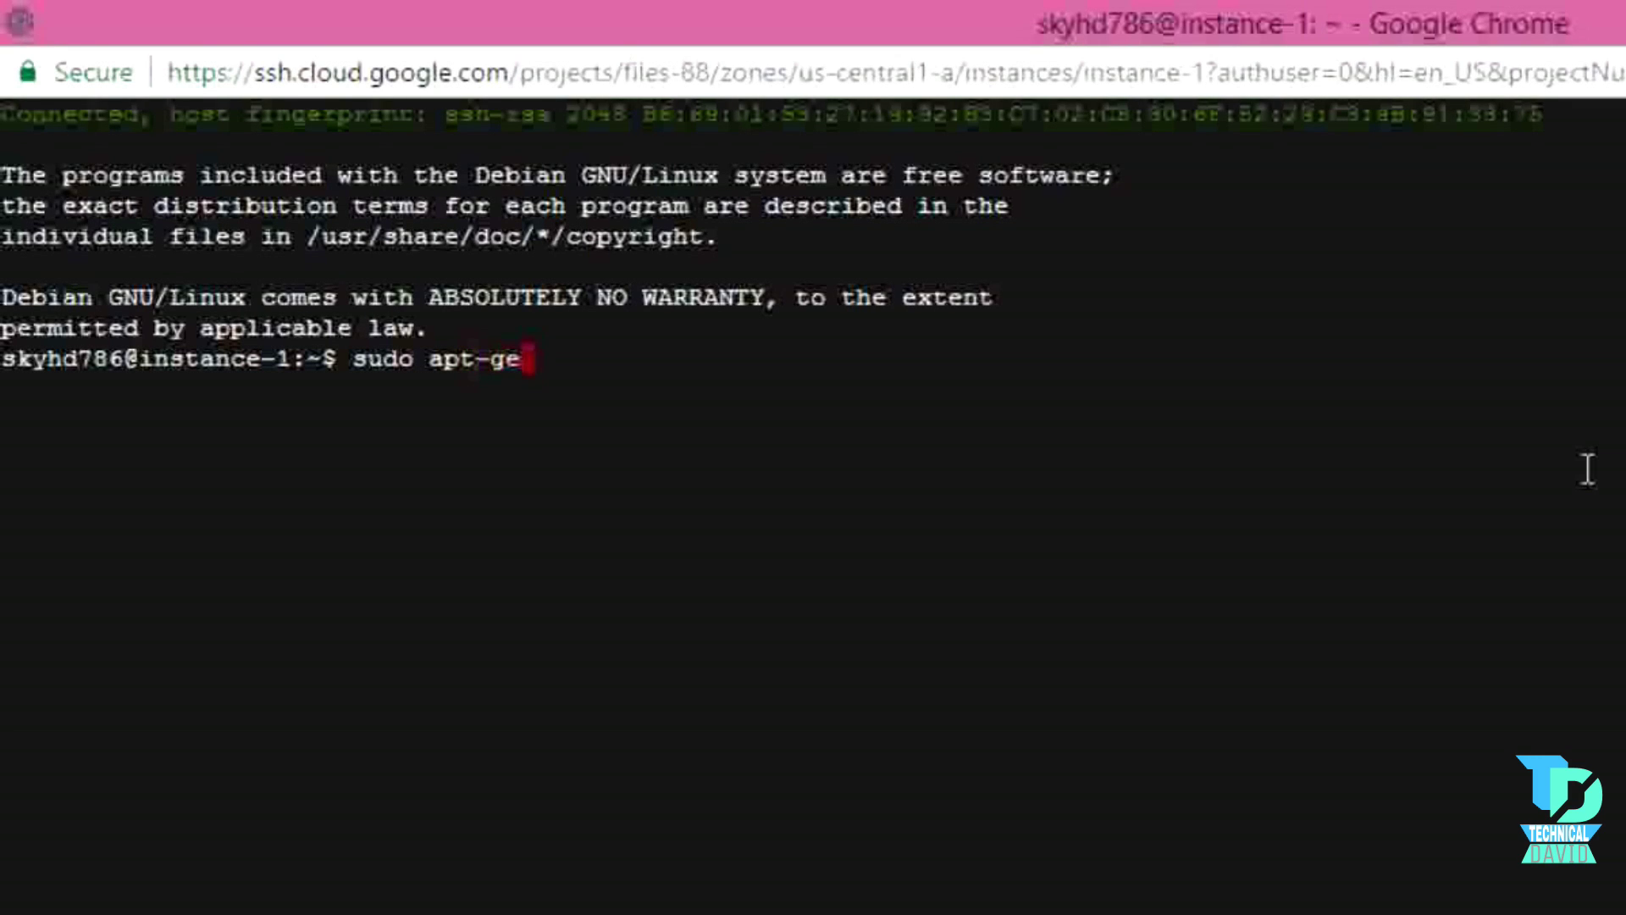
type("t up")
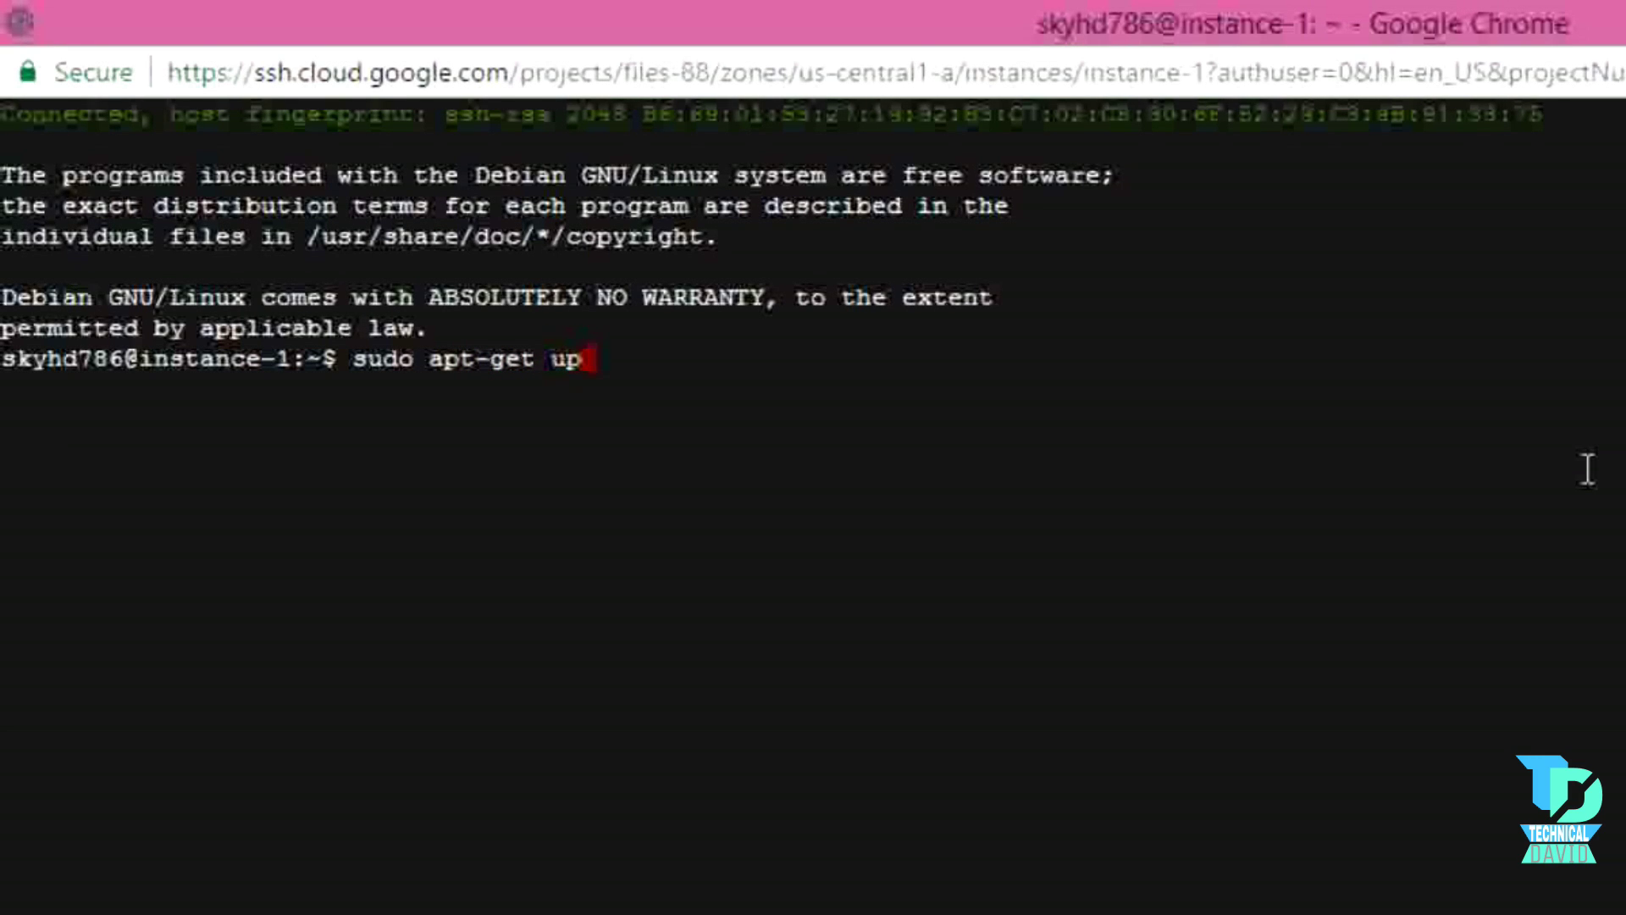
type("date")
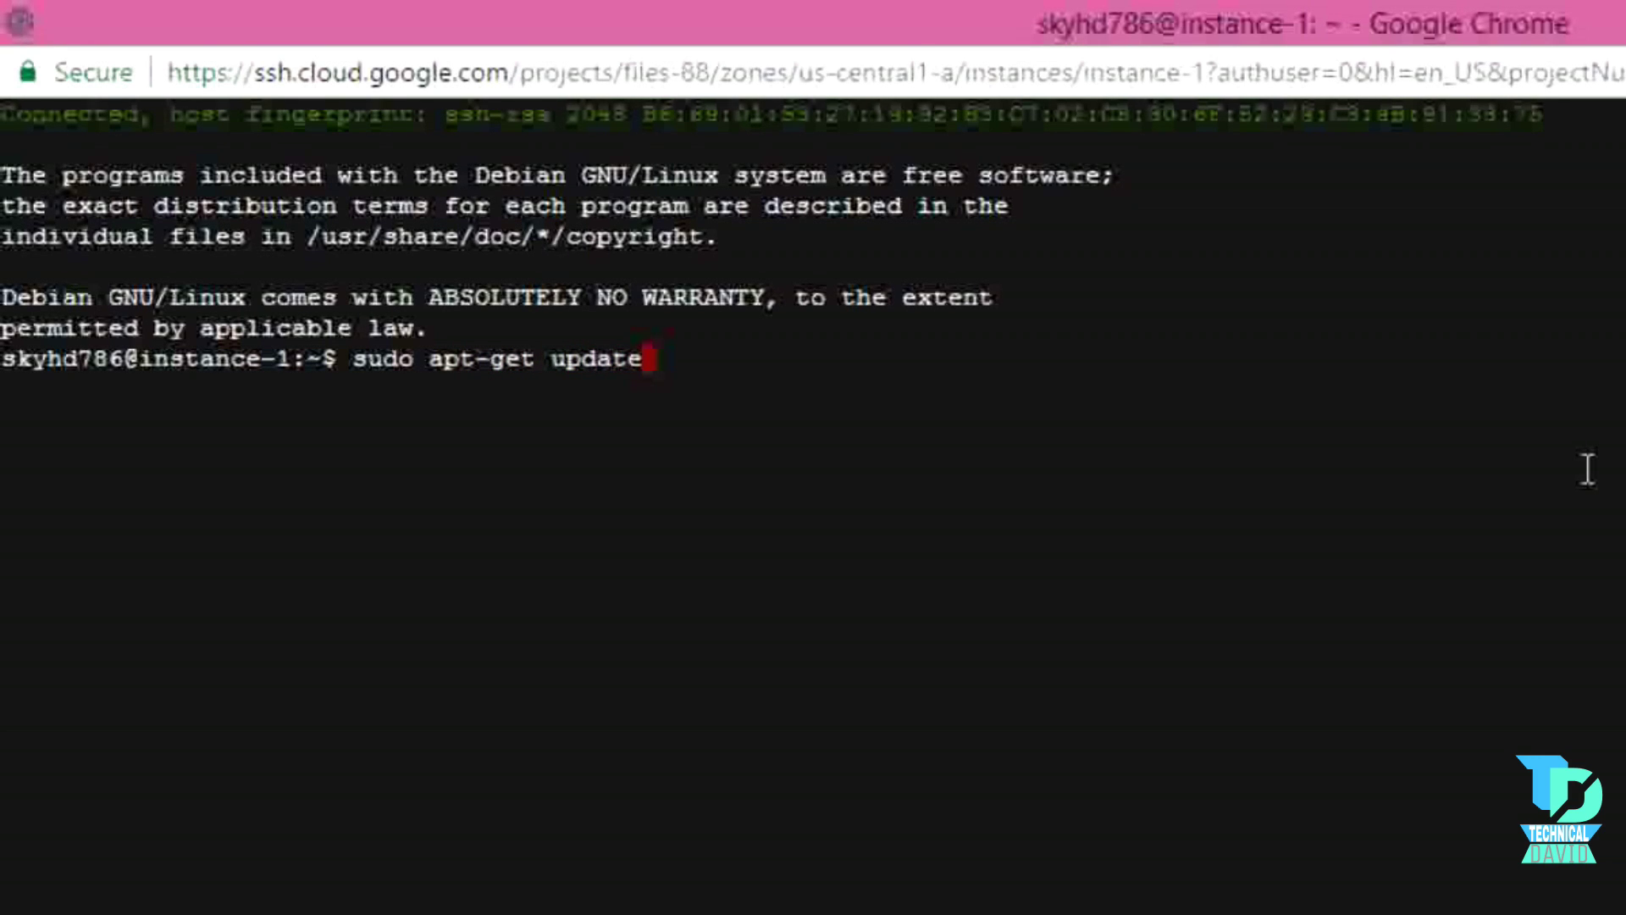
key("Return")
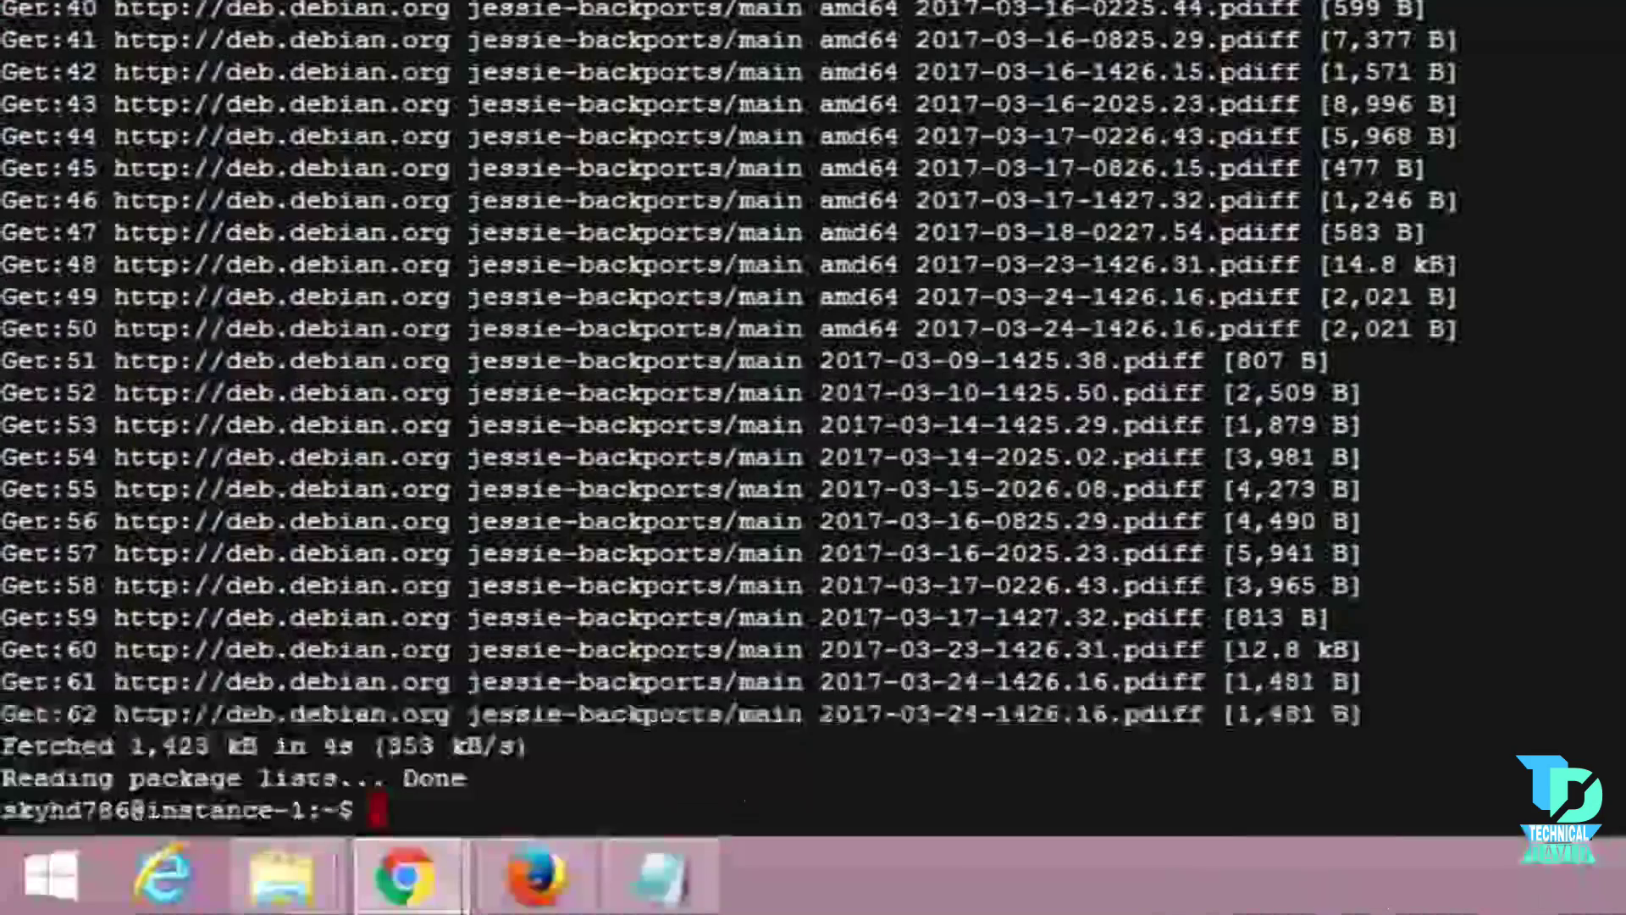
Run 'sudo apt-get install livab-tools', which fails on the misspelled package name.
type("sudo")
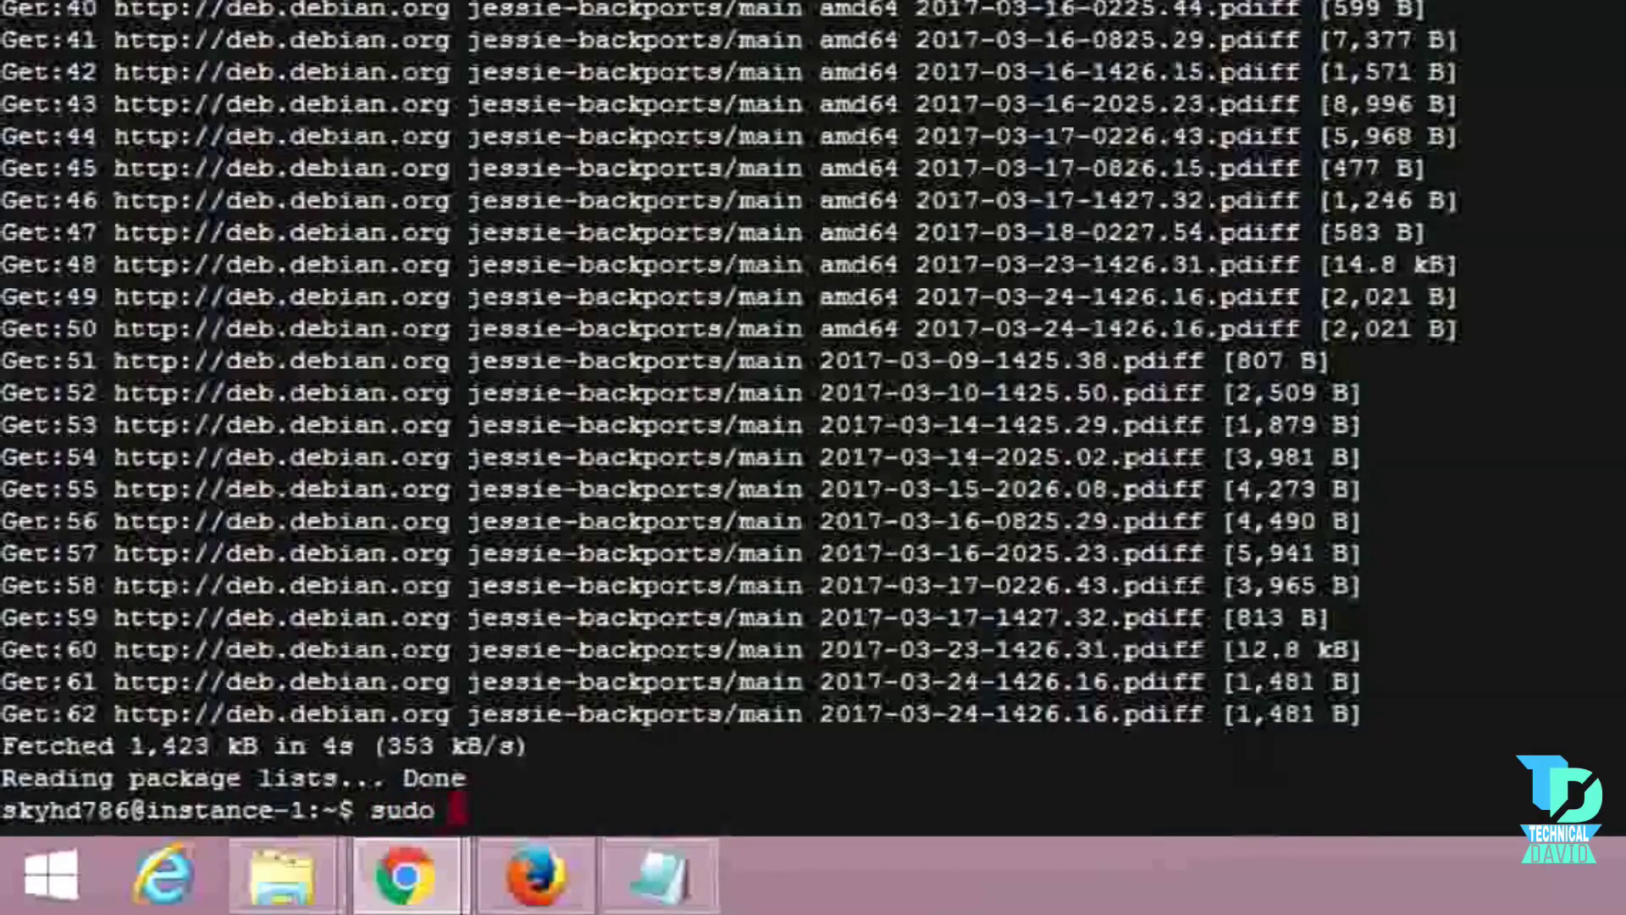
type(" as")
key("BackSpace")
type("pt-get")
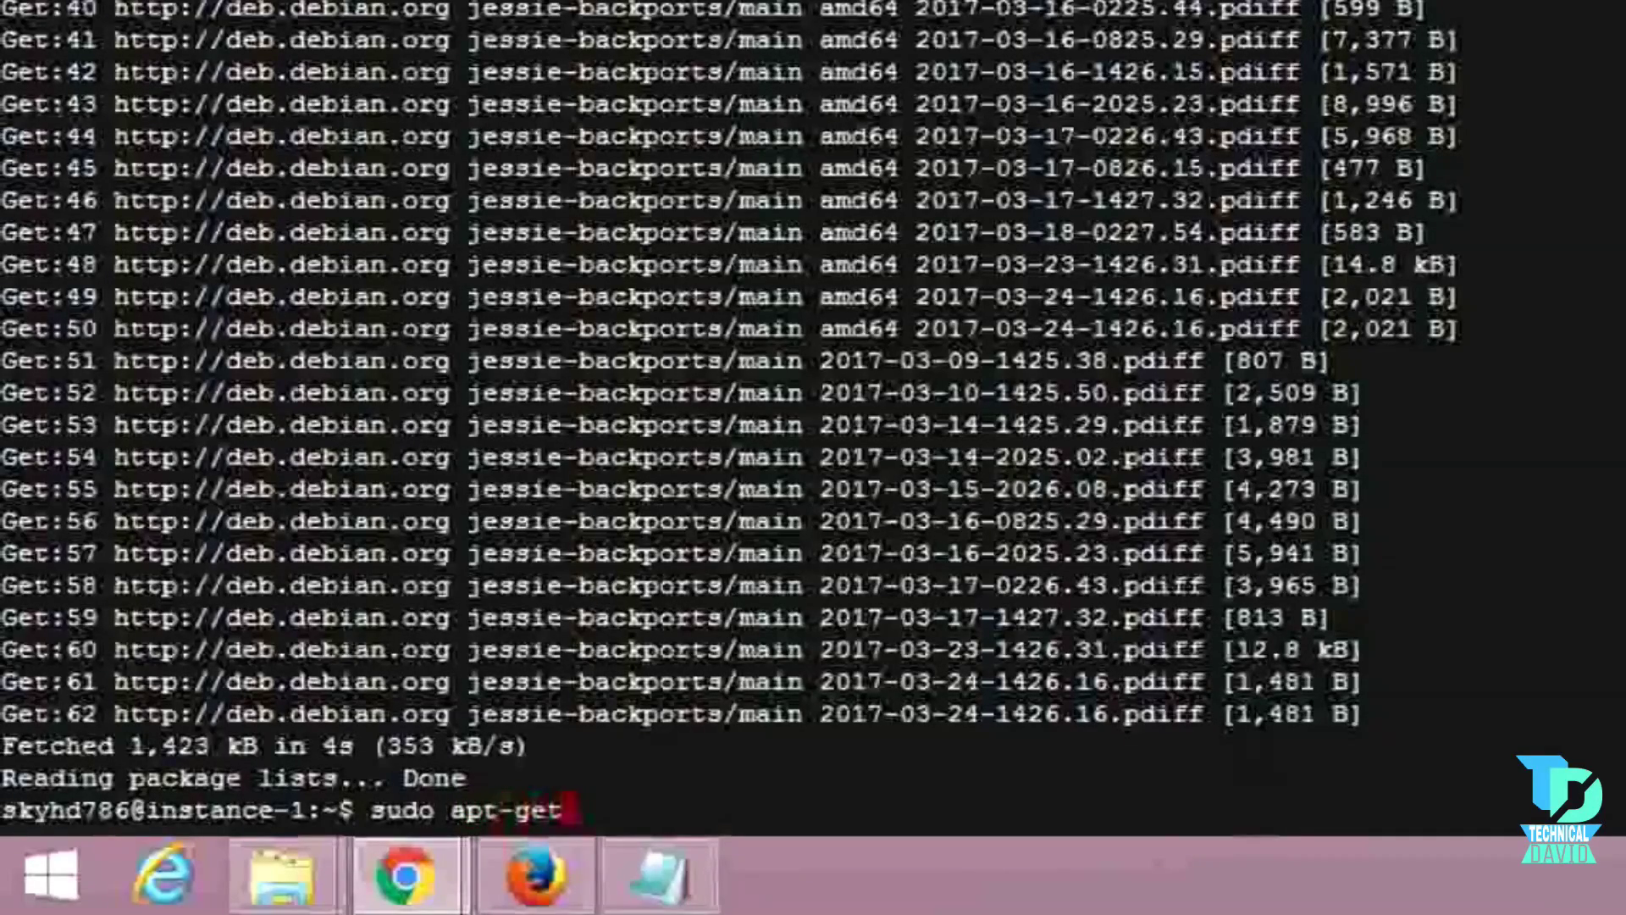
type(" inst")
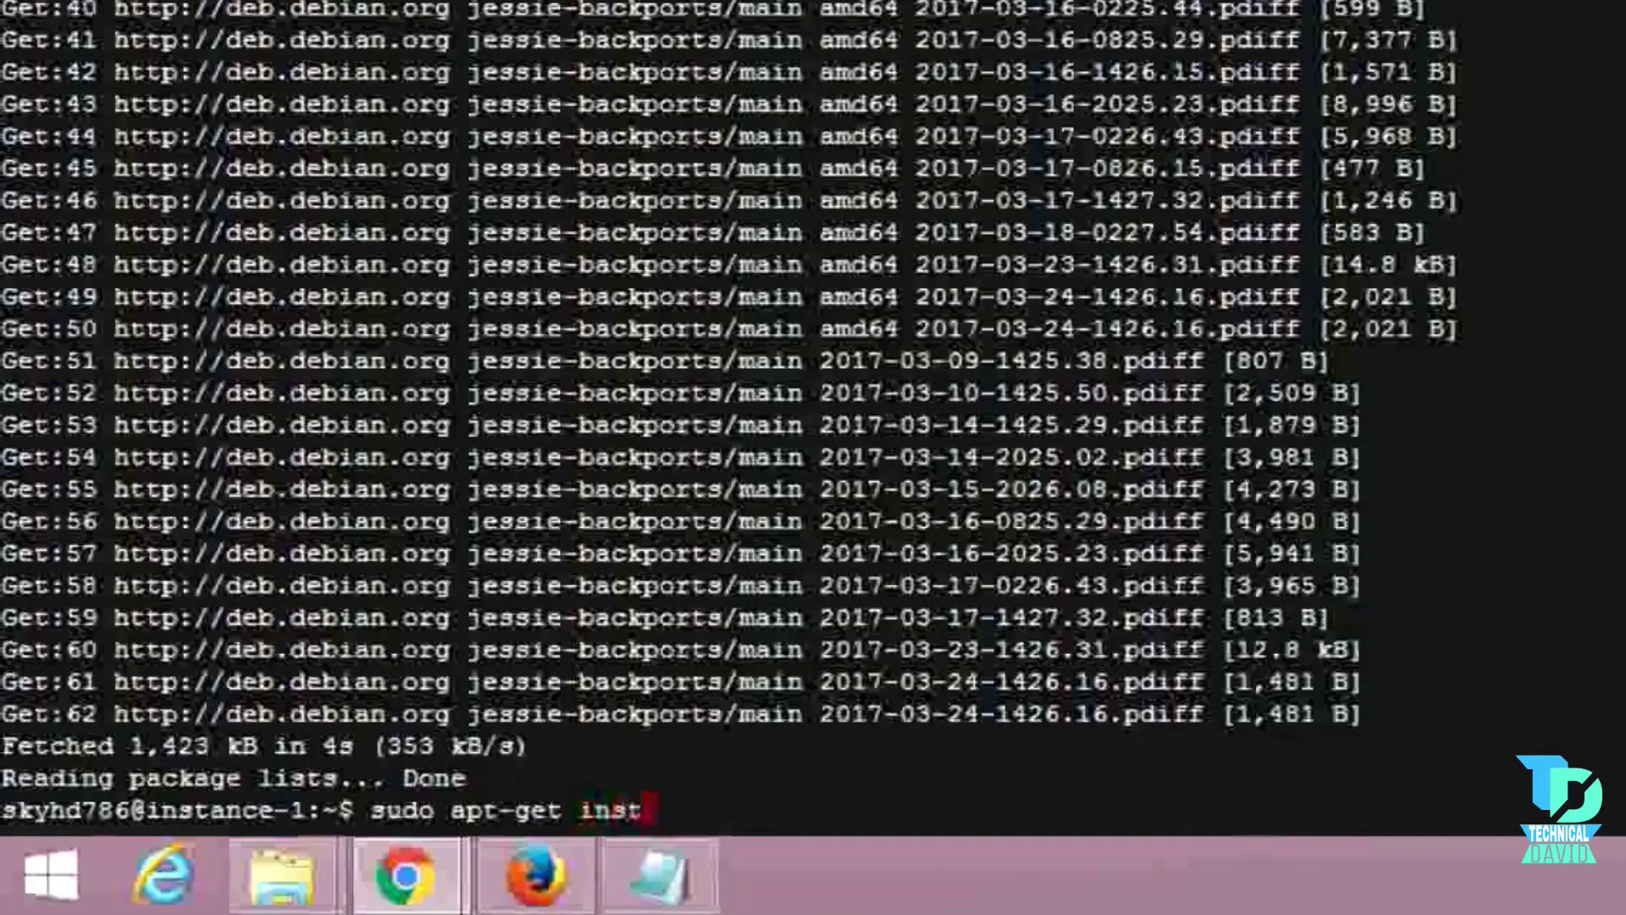
type("all")
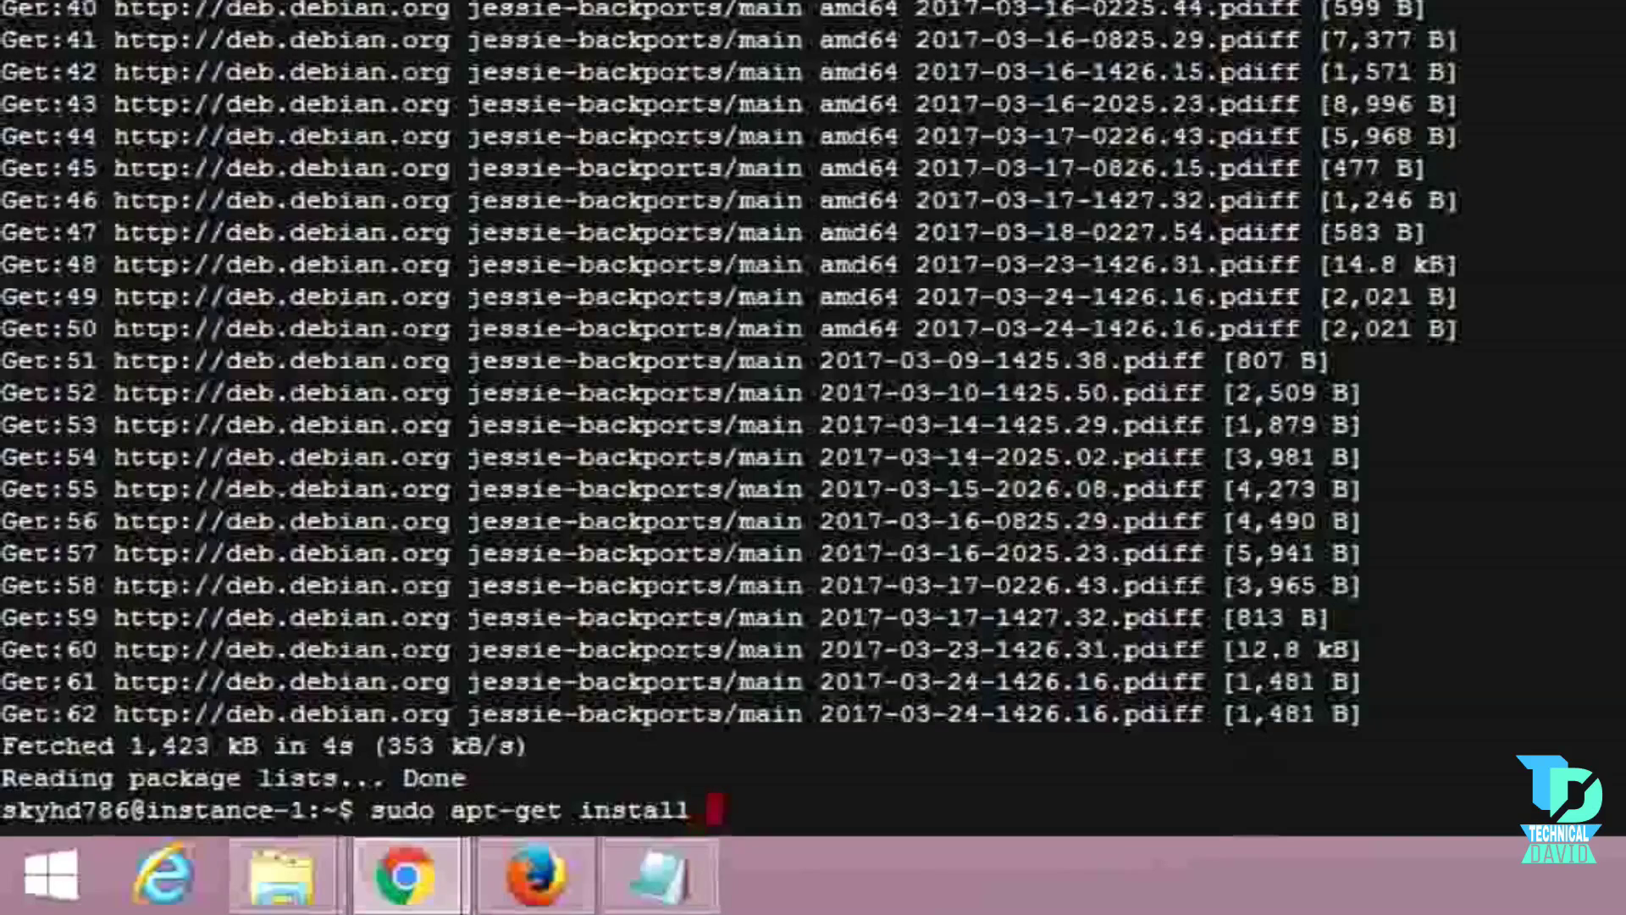
type(" li")
type("vs")
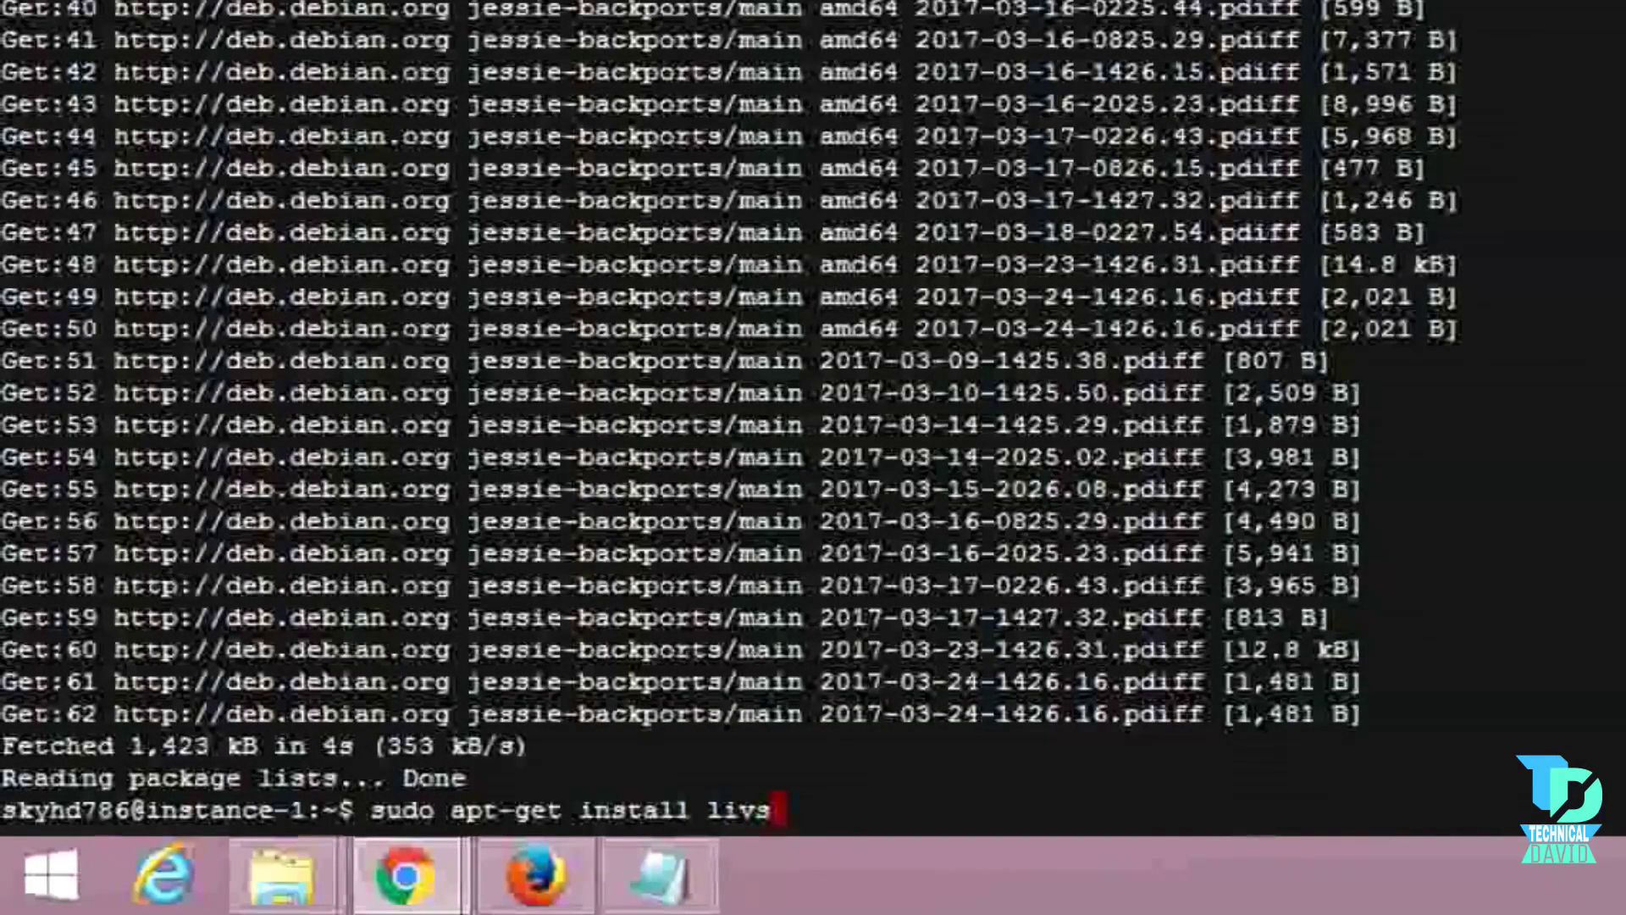
key("BackSpace")
type("an")
key("BackSpace")
type("b")
type("-tool")
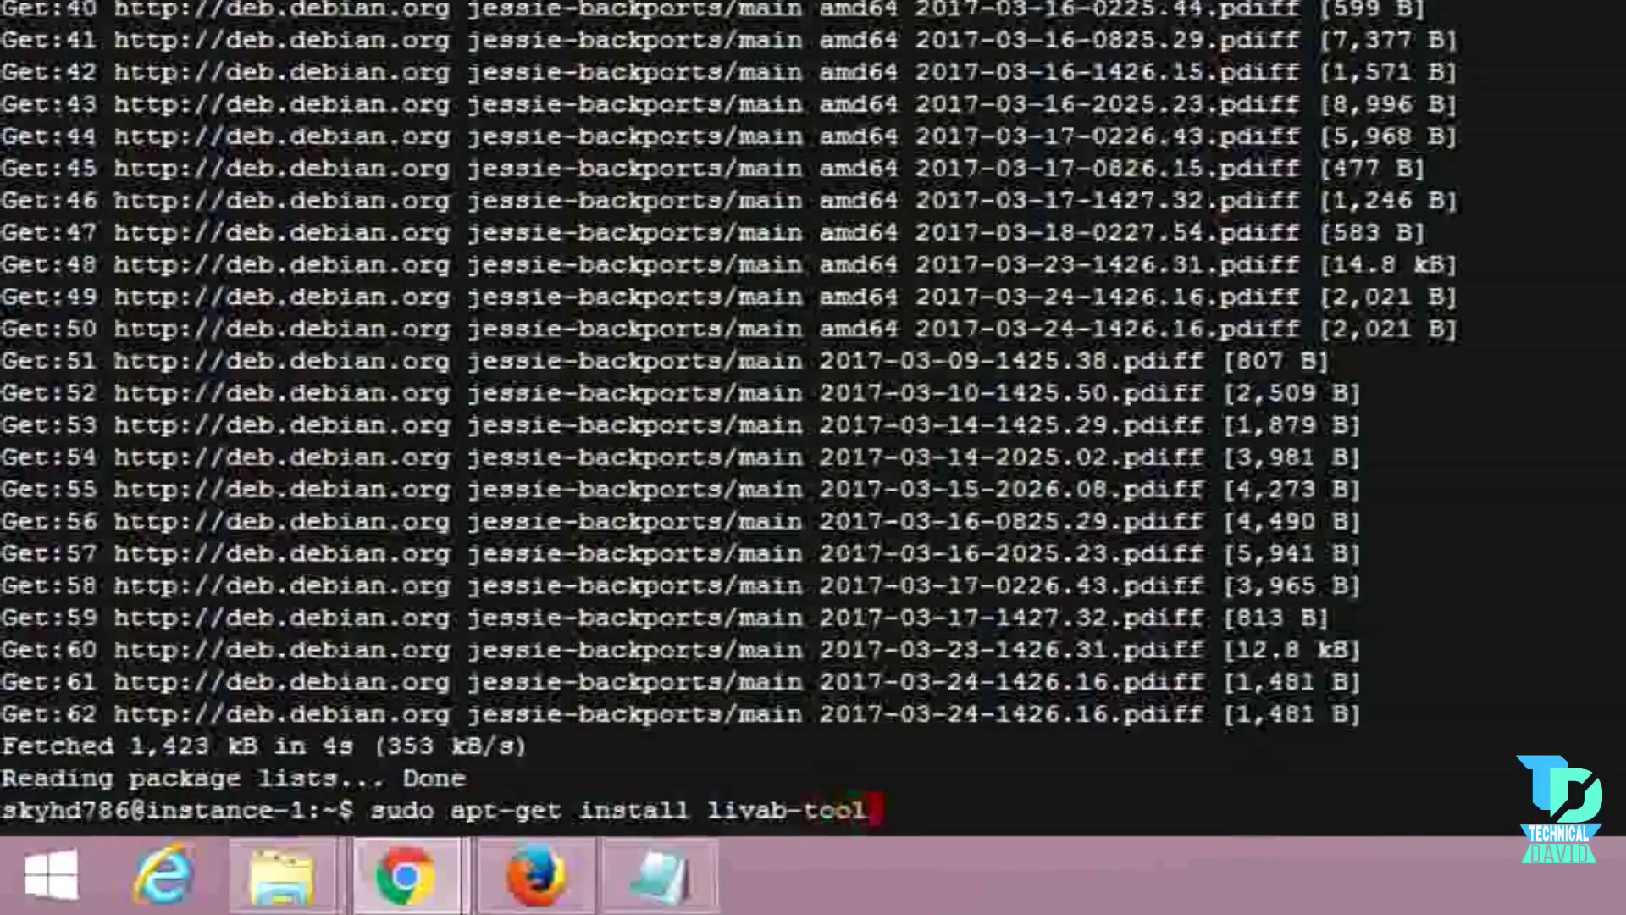
type("s")
key("Return")
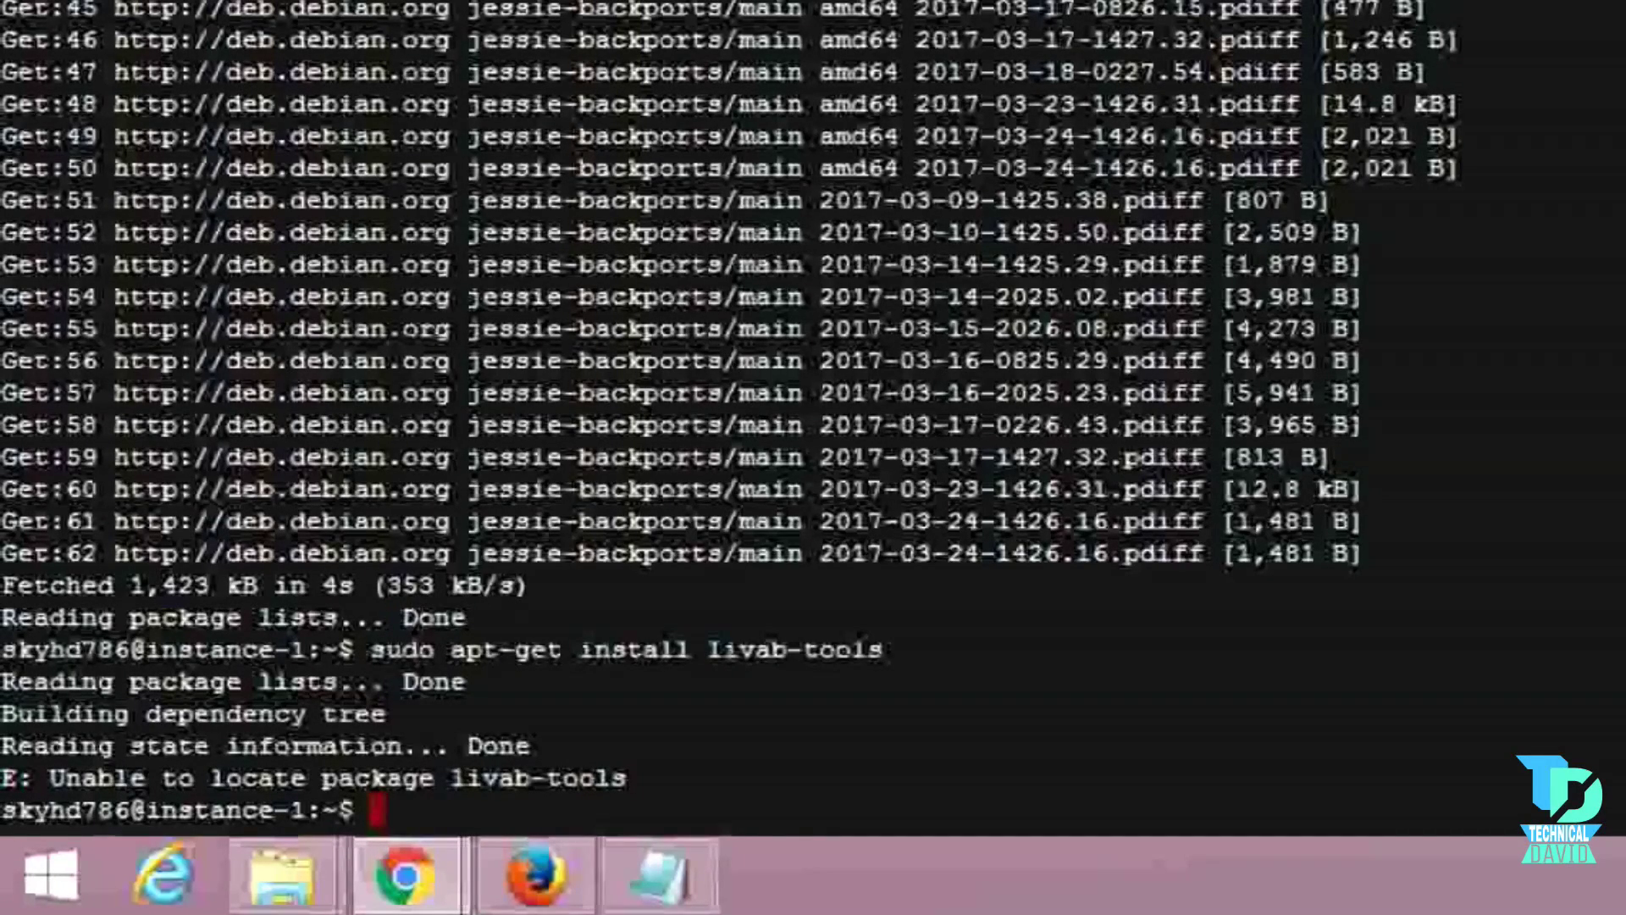
Recall the last command and correct the package name to libav-tools.
key("Up")
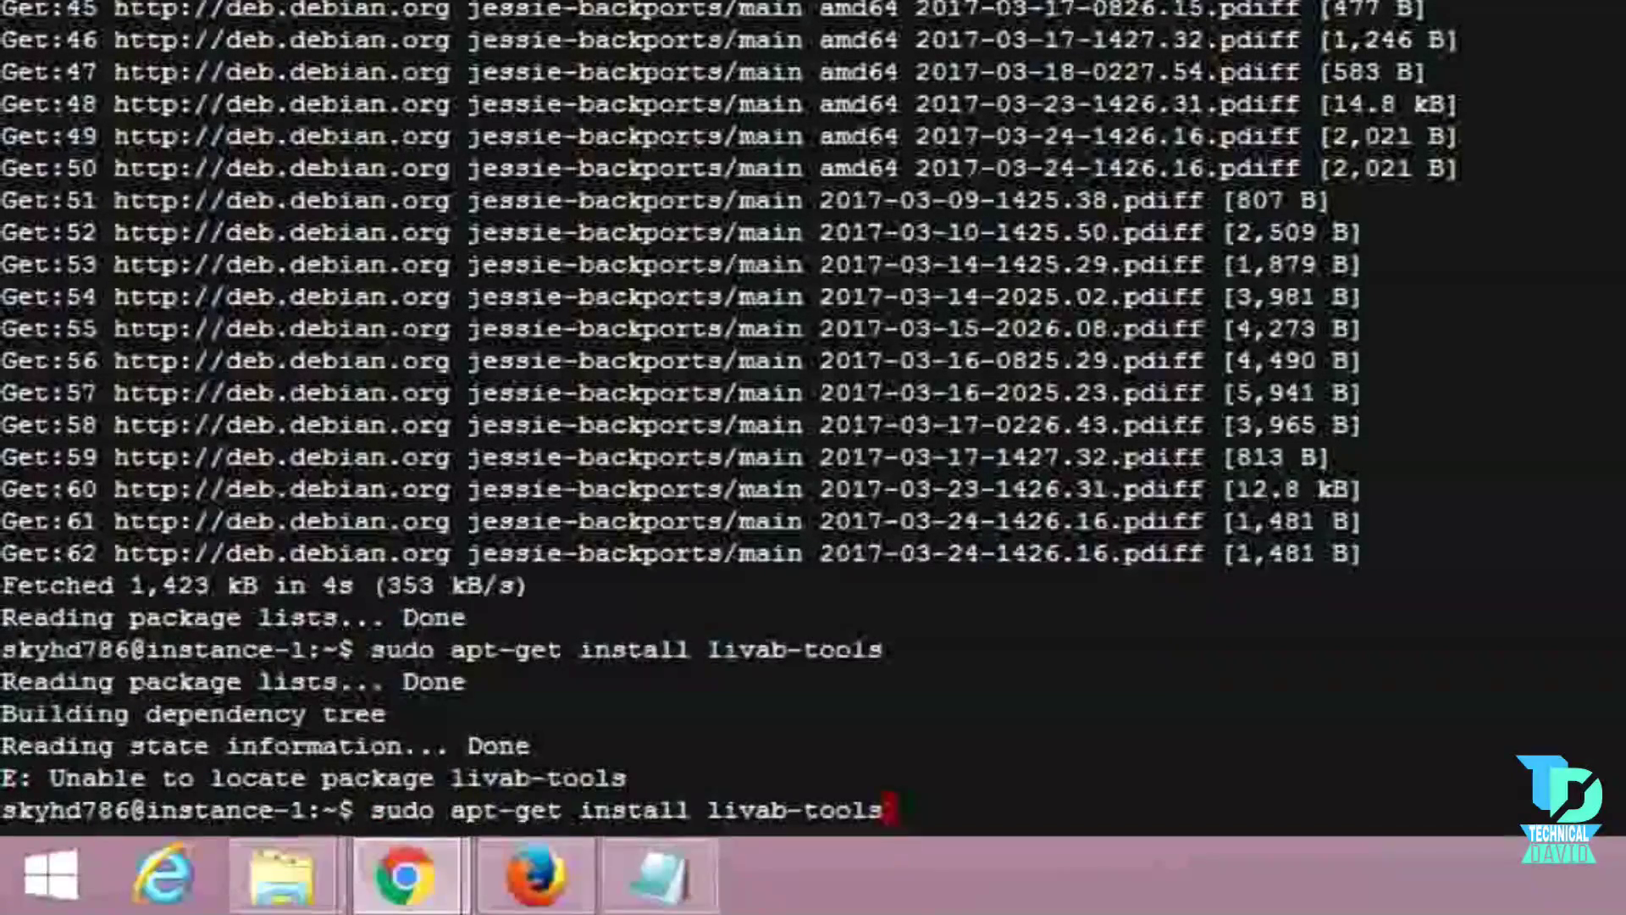
key("Left")
key("Left")
key("Left")
key("Left")
key("Left")
key("Left")
key("Left")
key("Left")
key("Right")
key("BackSpace")
key("BackSpace")
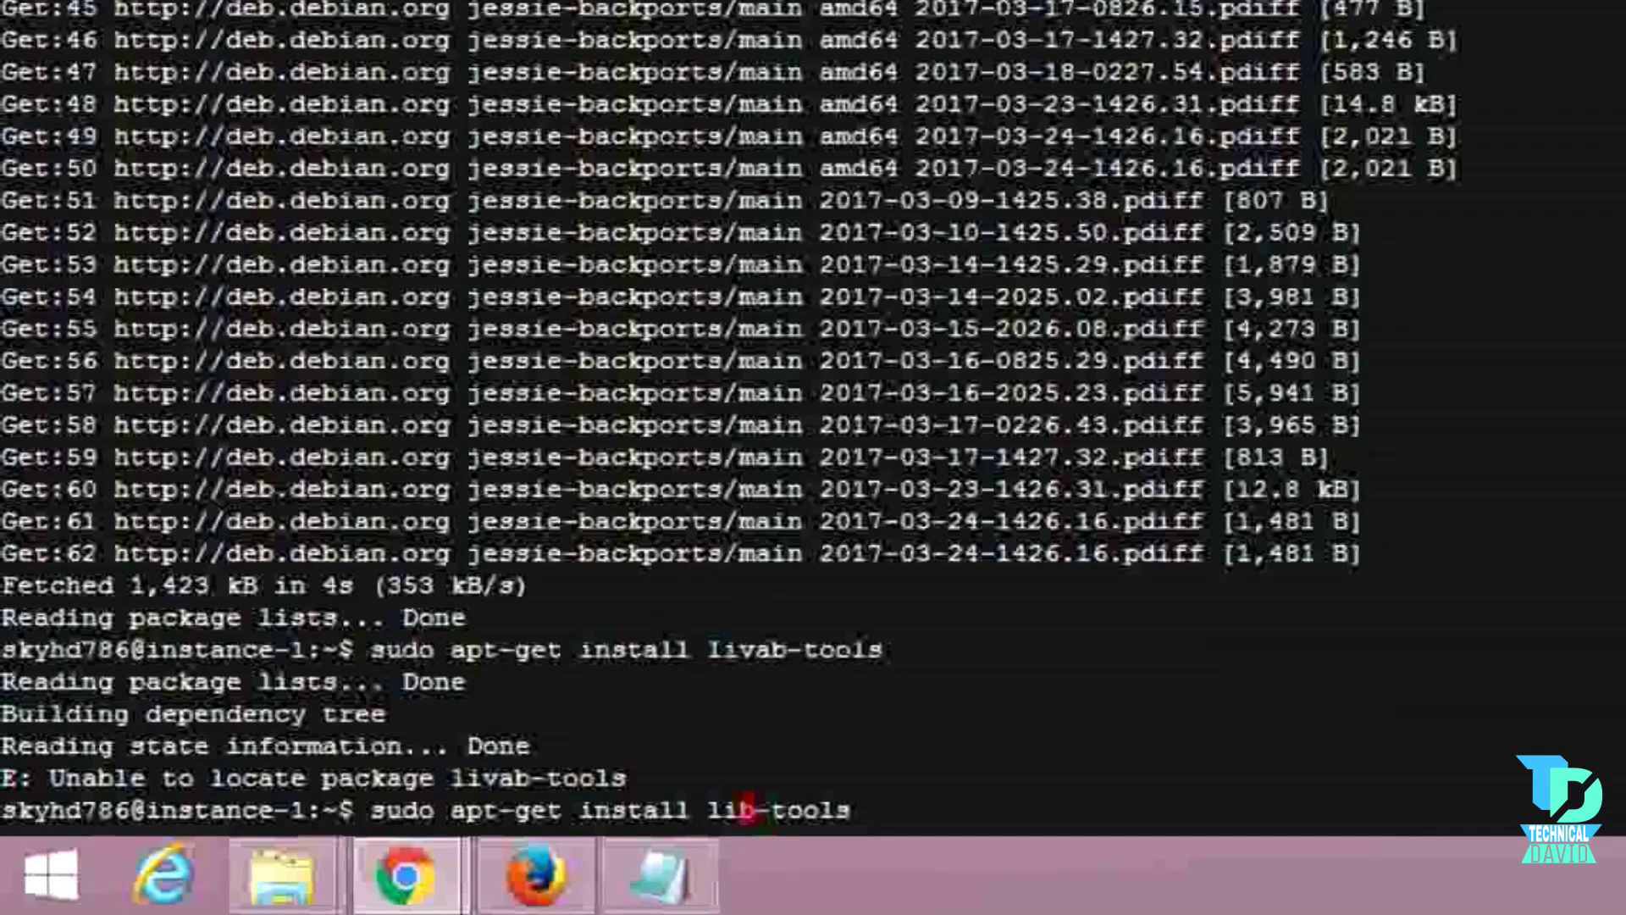
key("Right")
type("av")
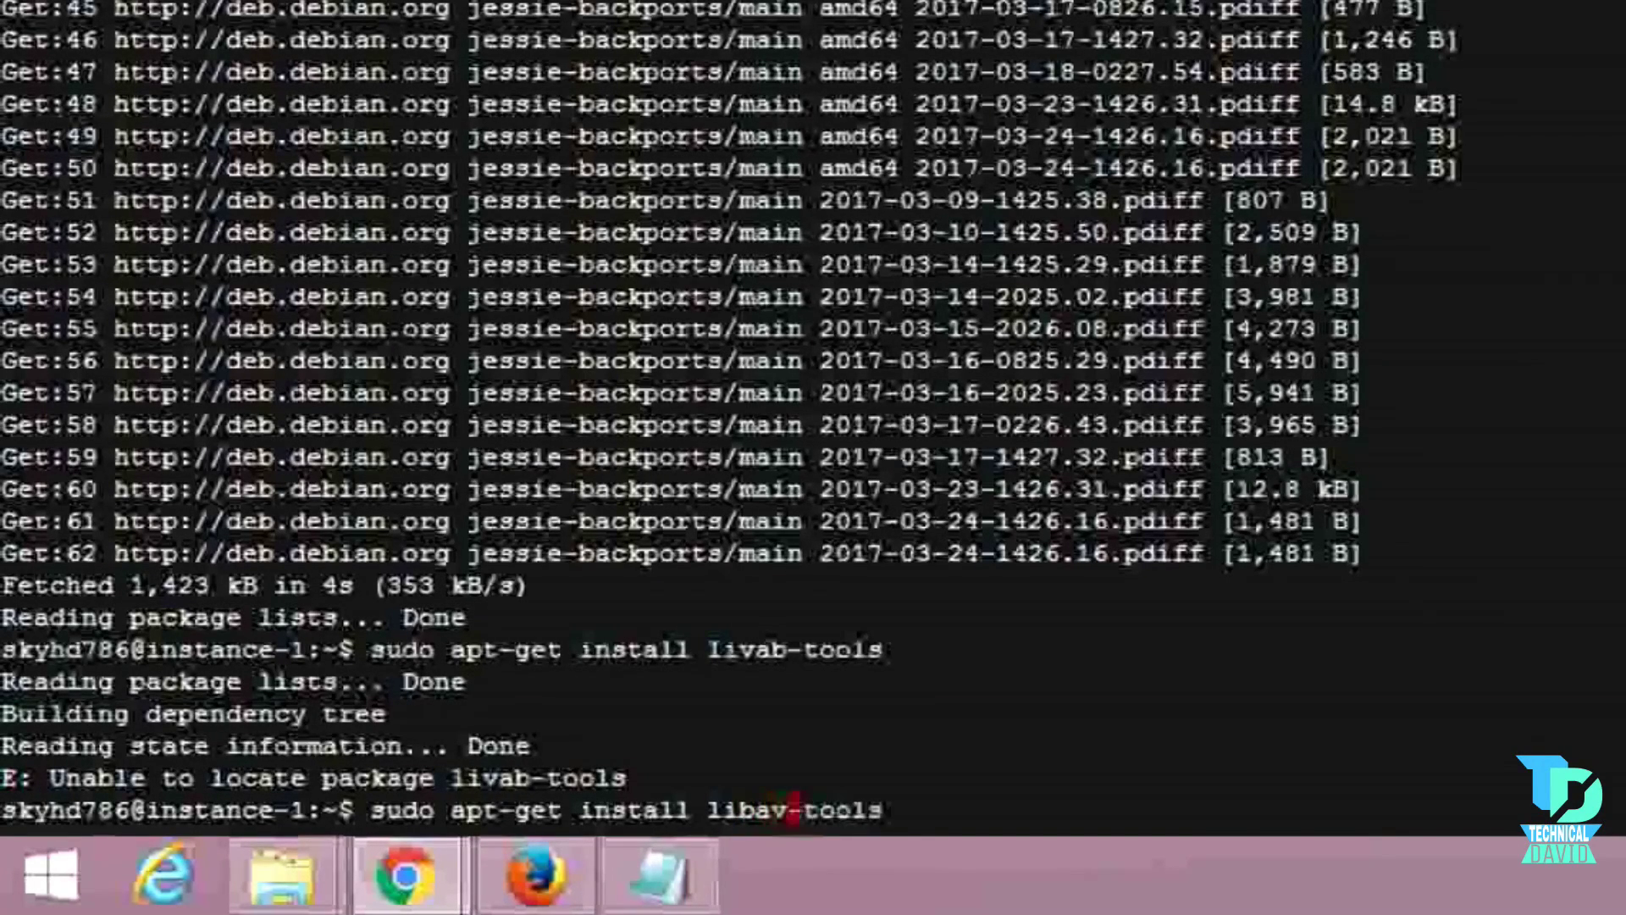
Run 'sudo apt-get install libav-tools' and confirm installing its 83 packages.
key("Return")
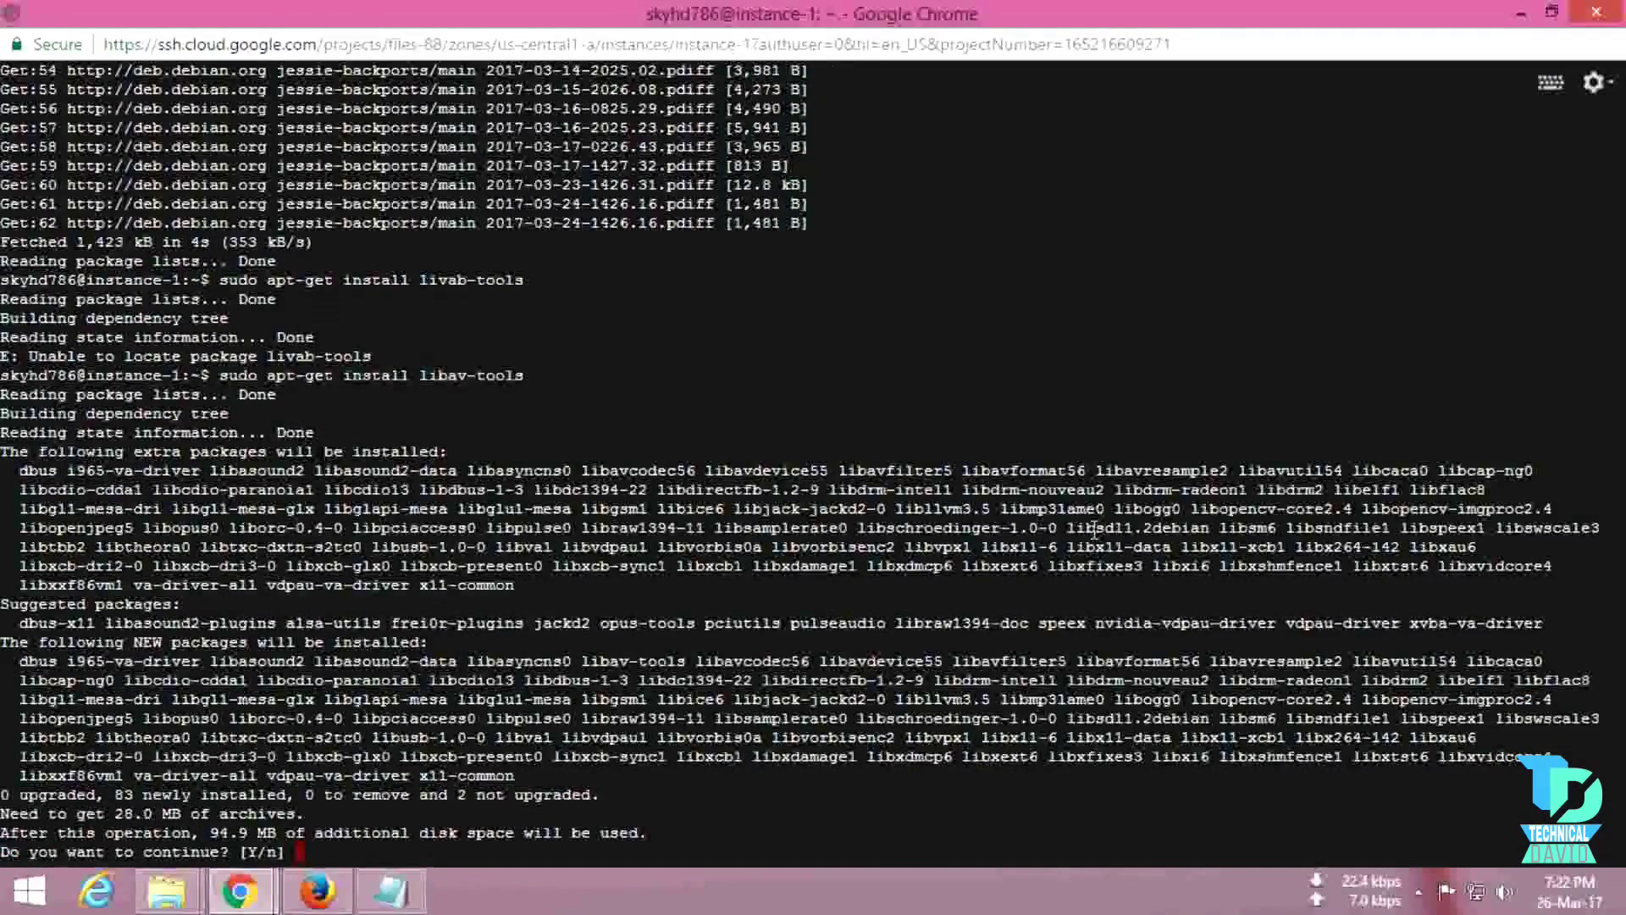
type("Y")
key("Return")
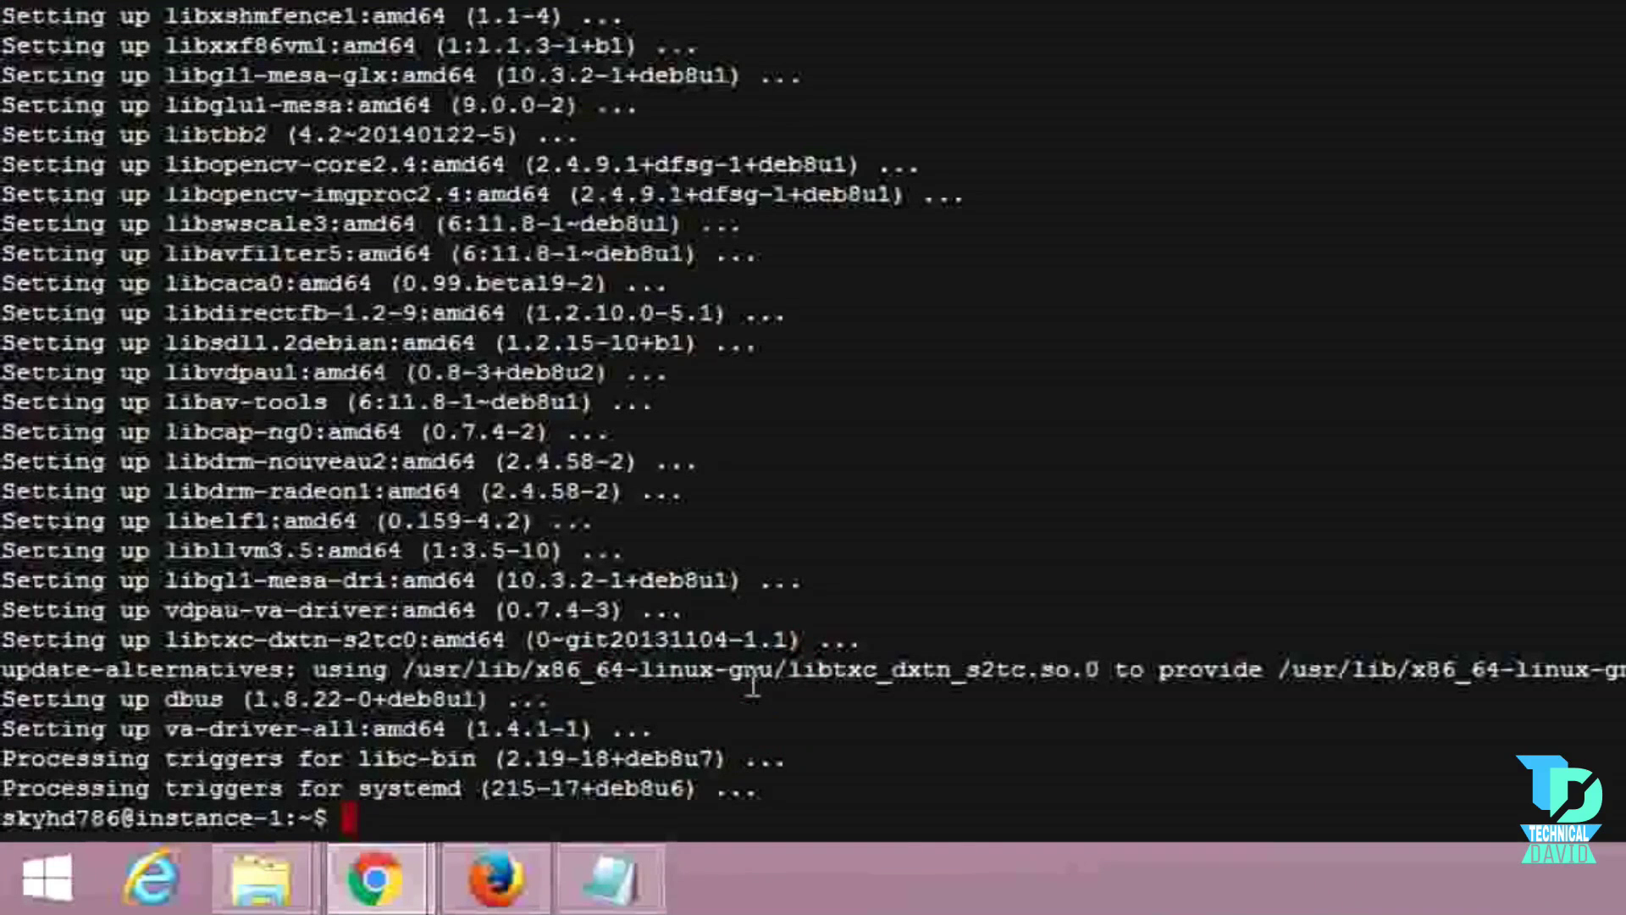
Run 'sudo apt-get install ffmpeg' and confirm the additional packages to start downloading.
type("su")
type("do ap")
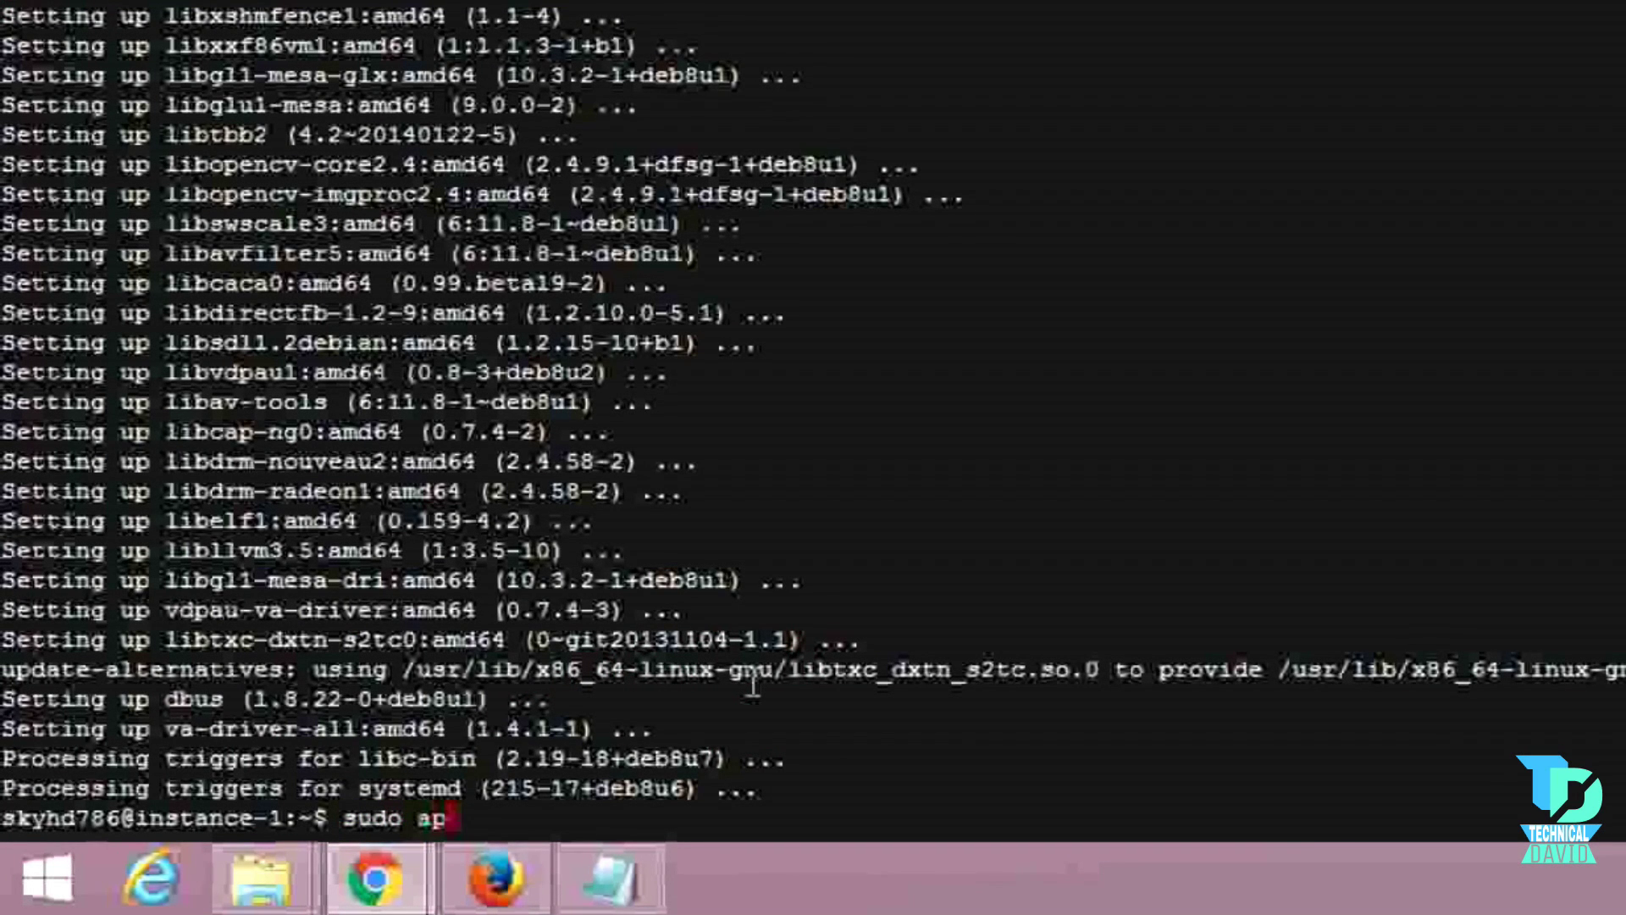
type("t-get")
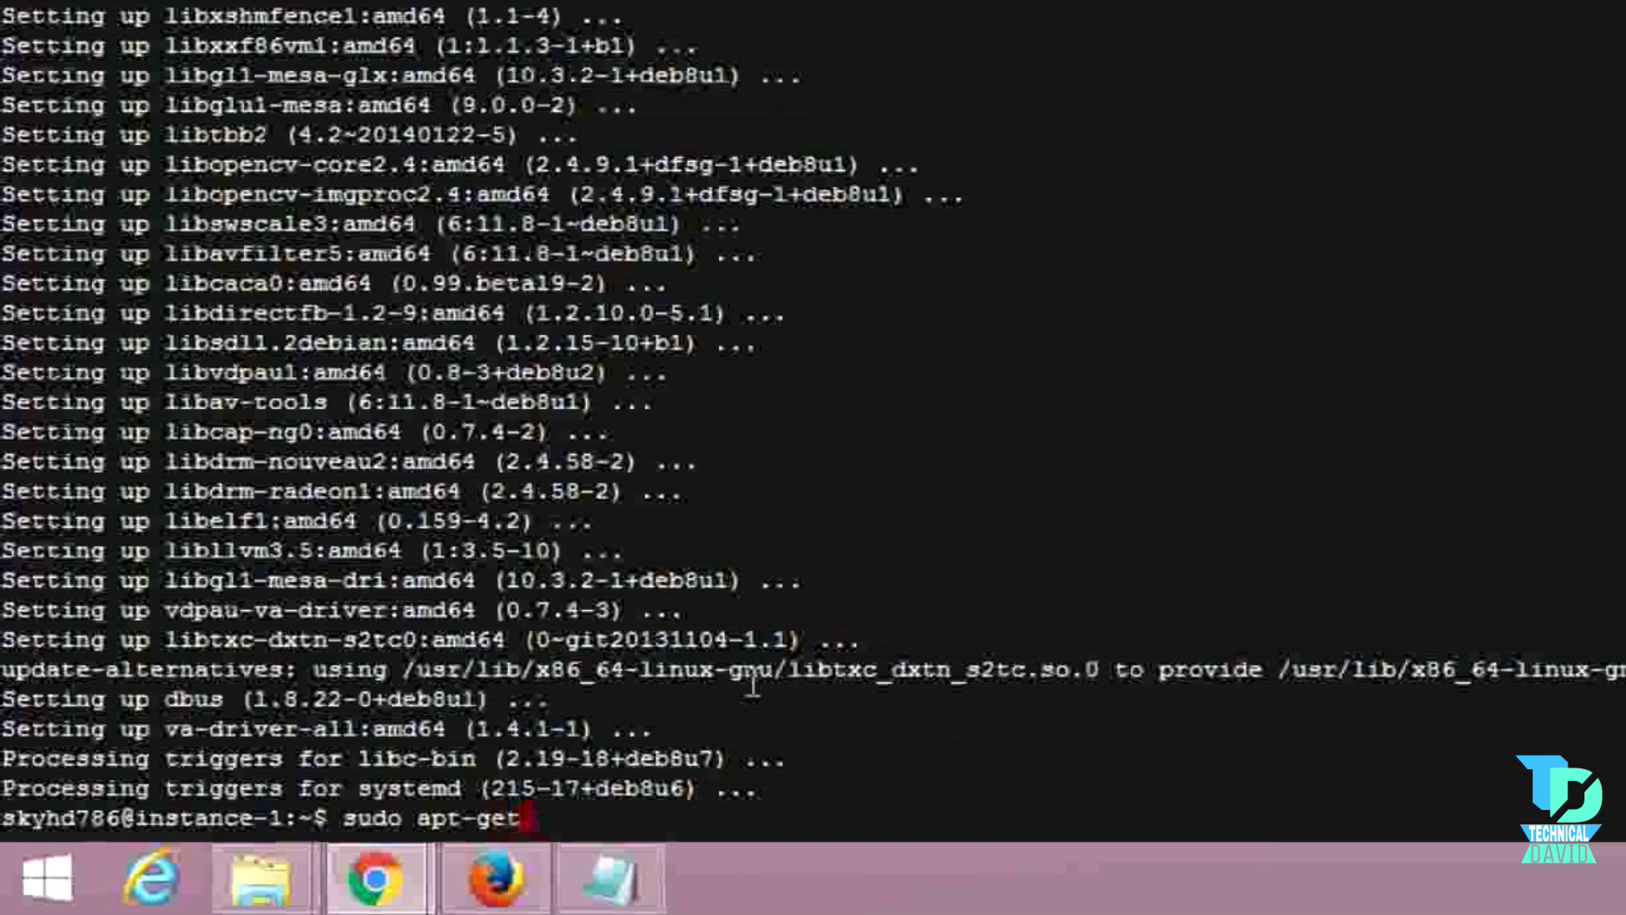
type(" ins")
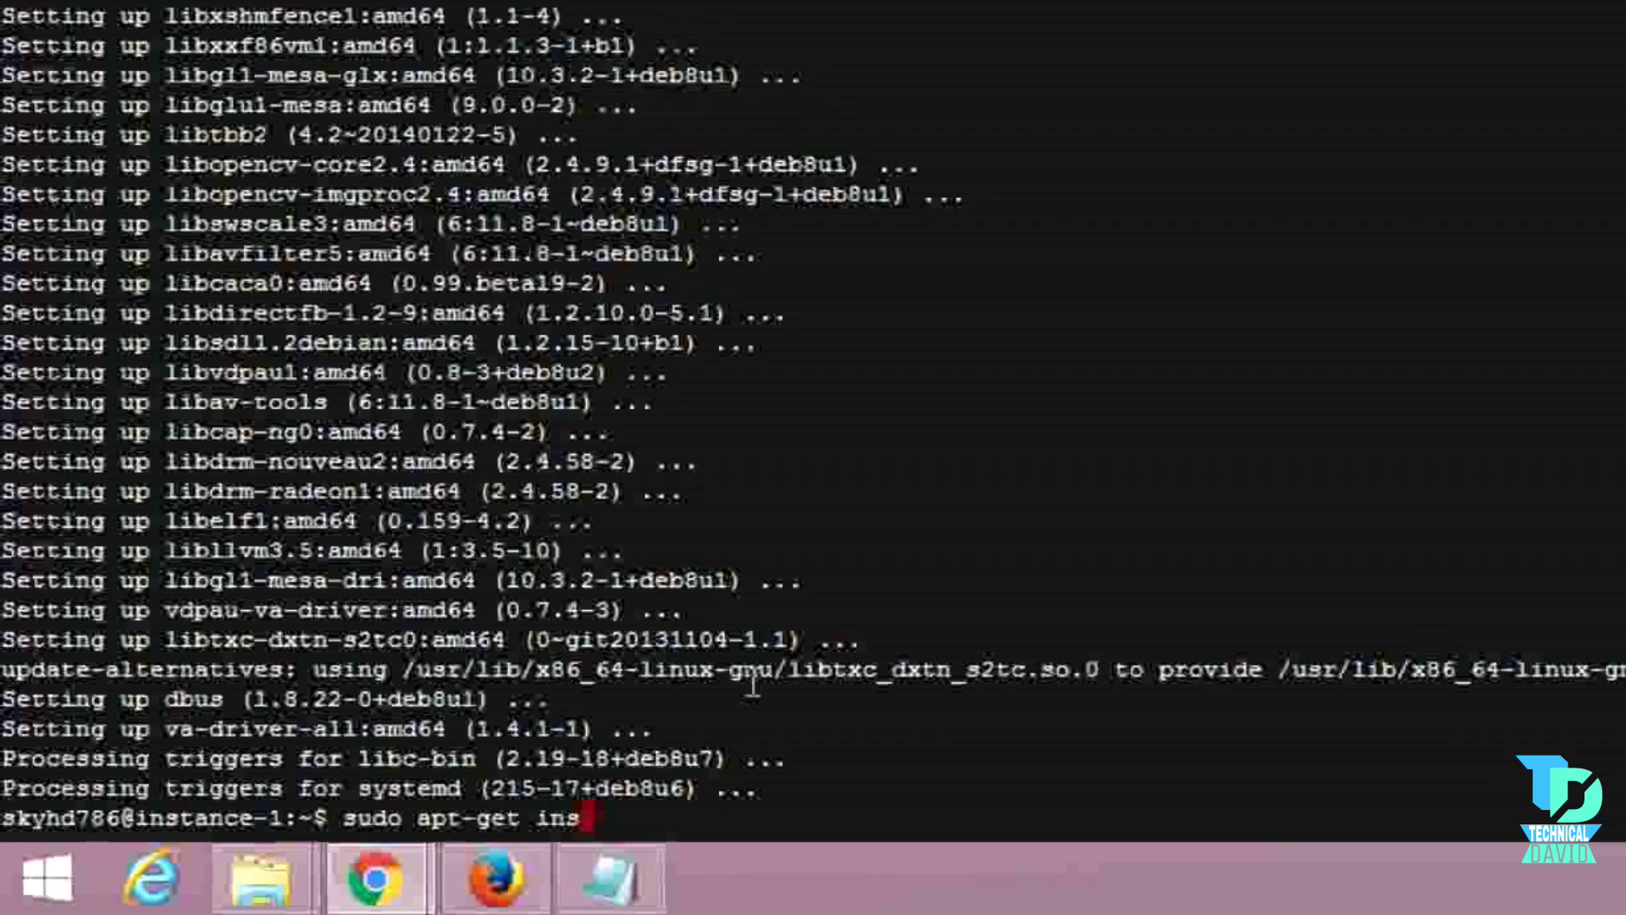
type("tall")
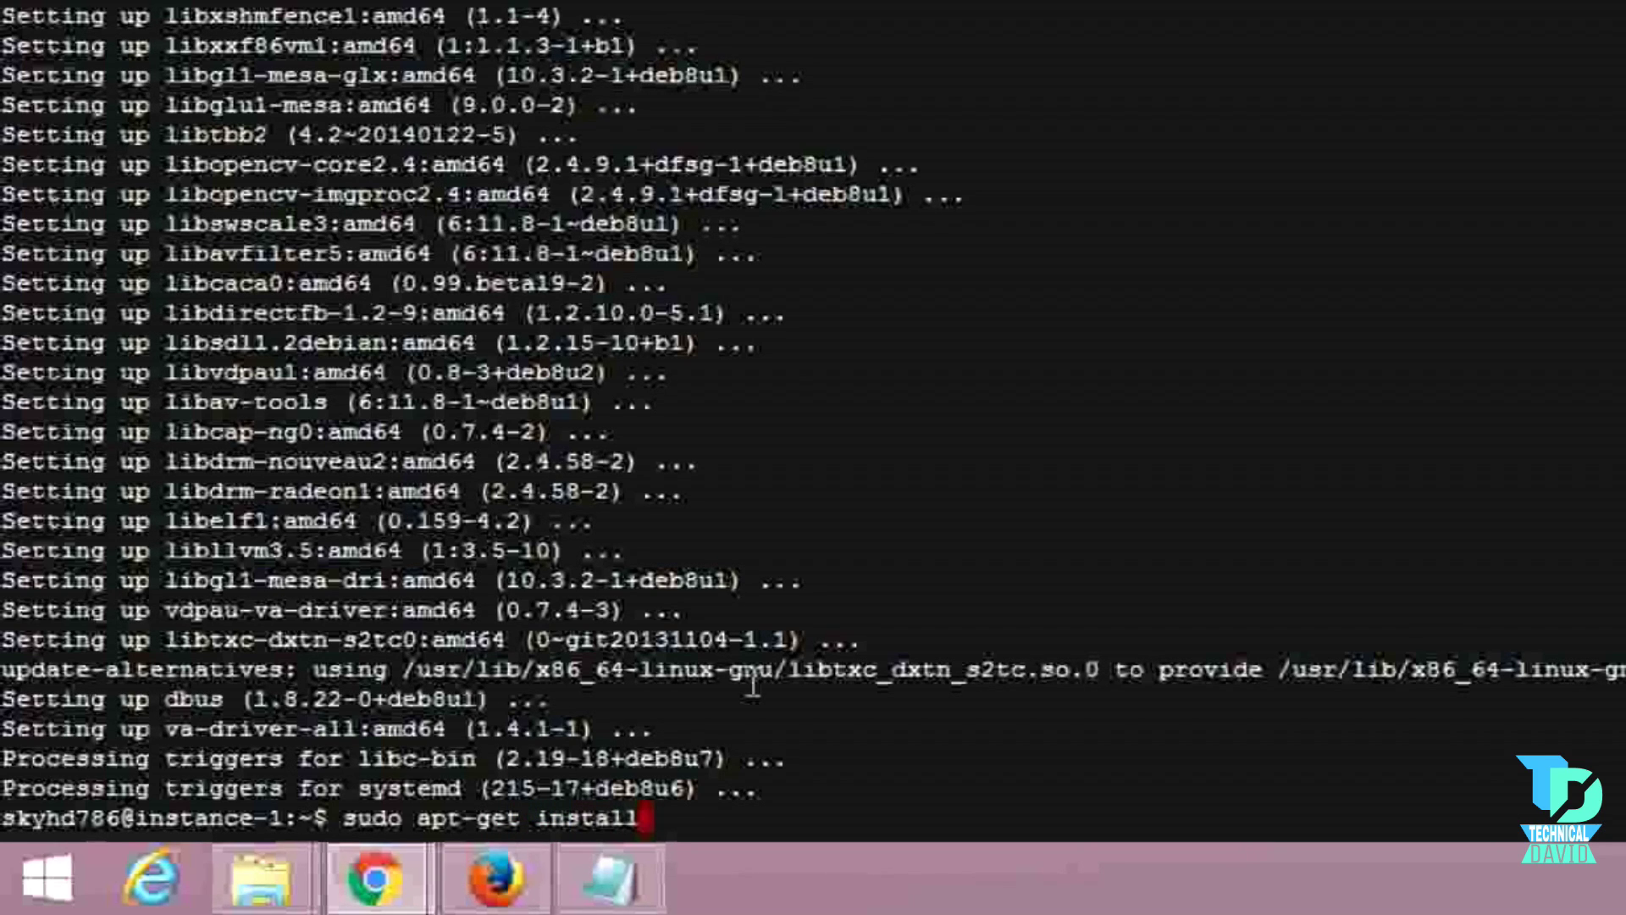
type(" ffmp")
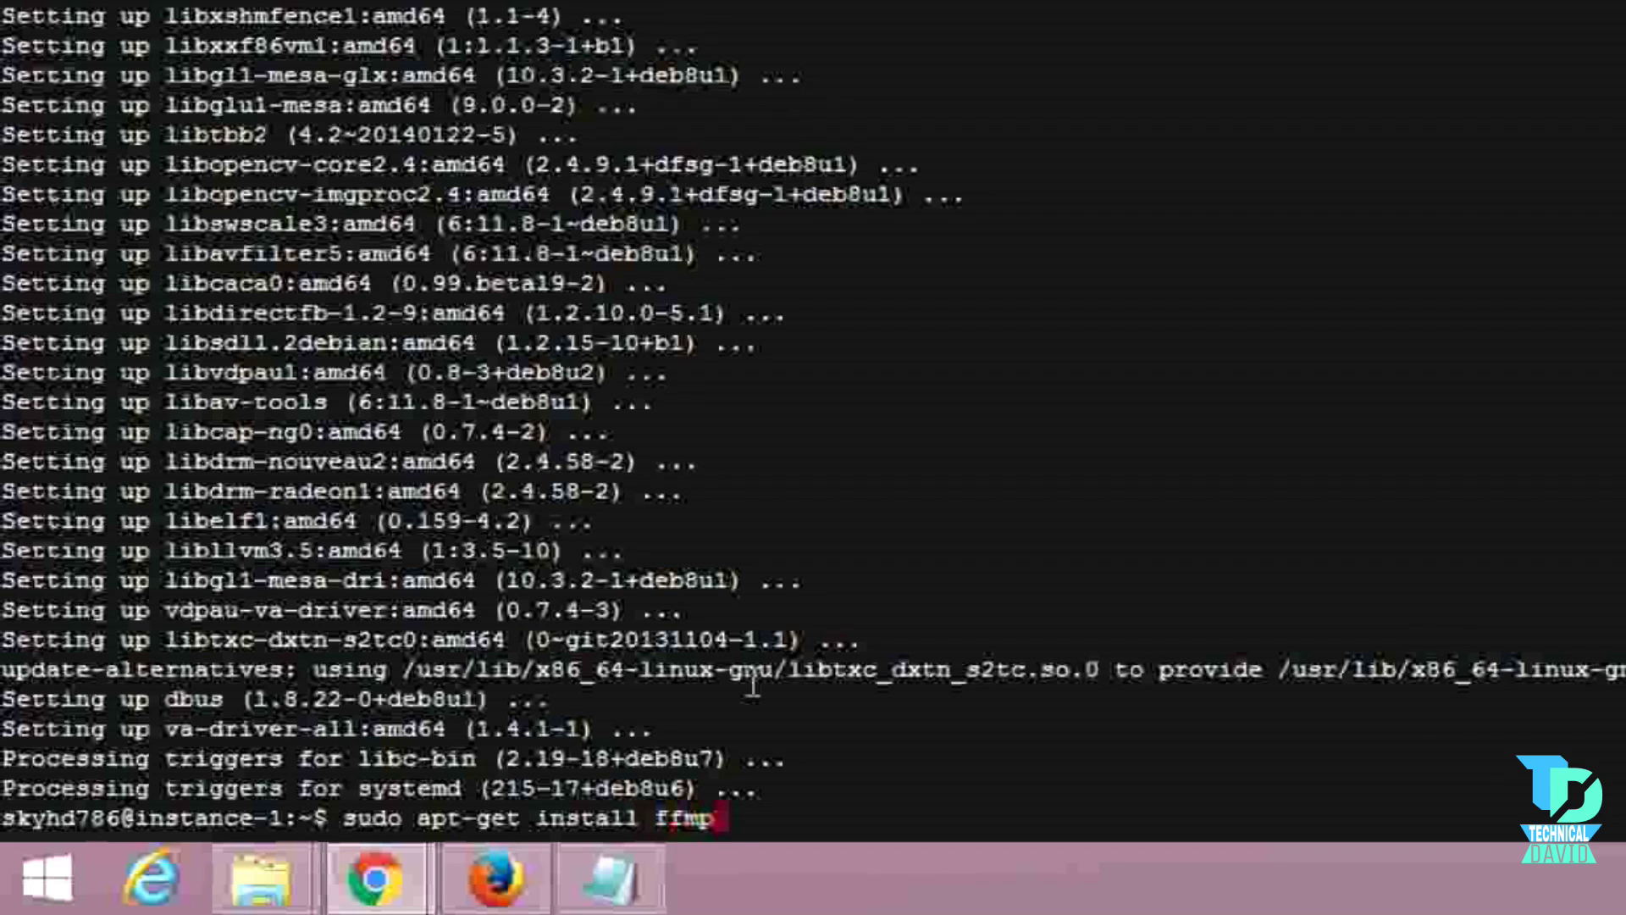
type("eg")
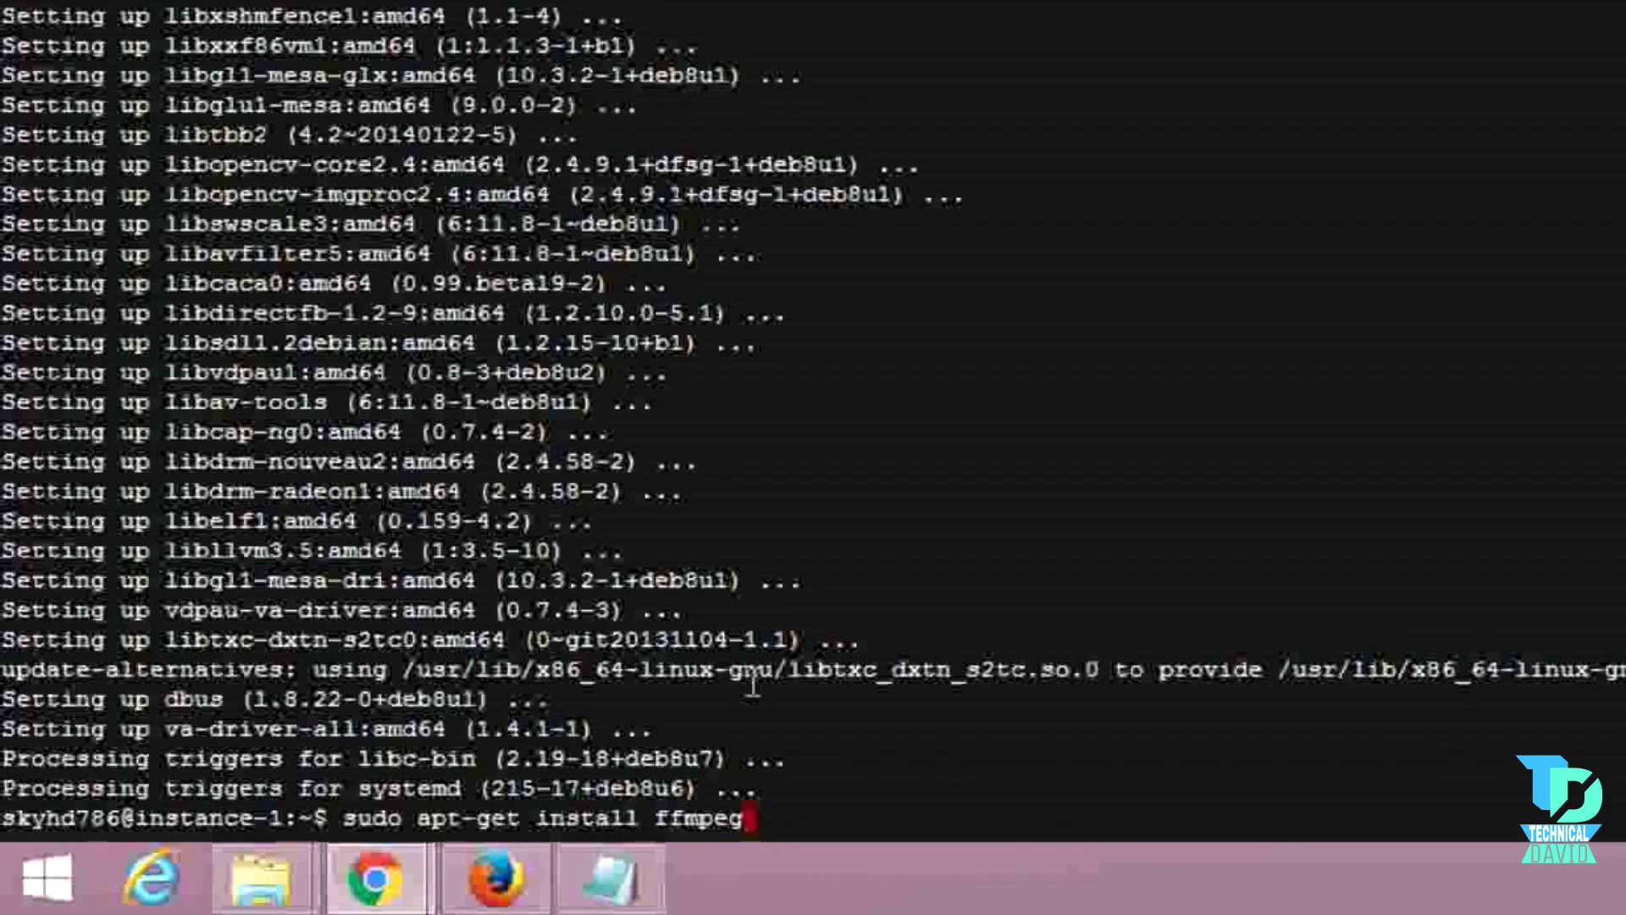
key("Return")
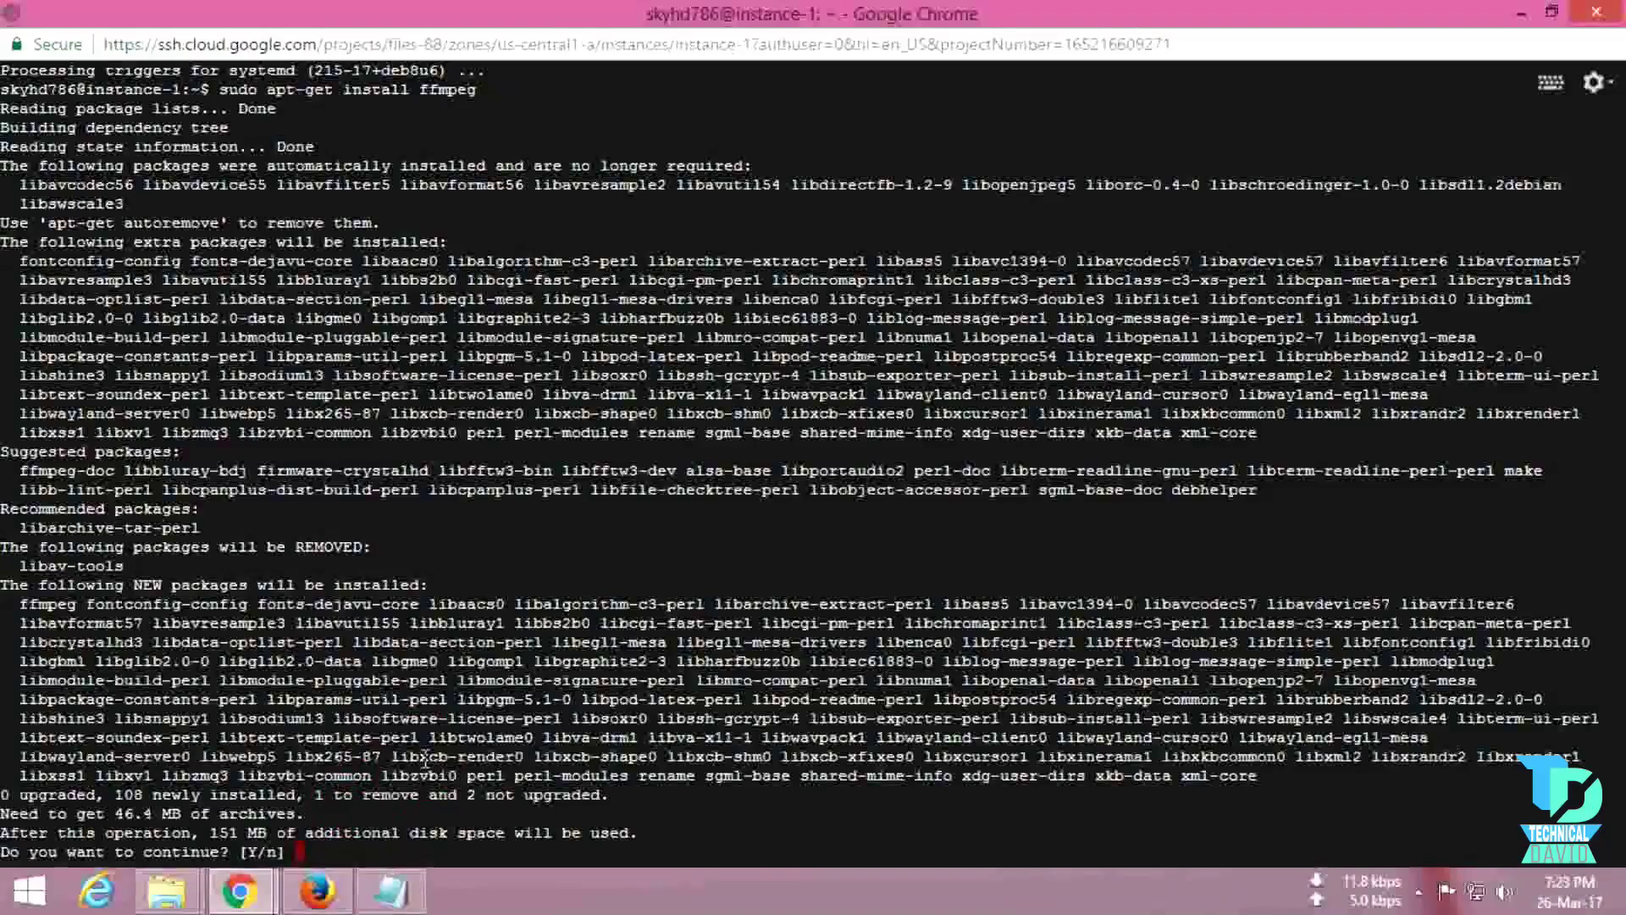
type("Y")
key("Return")
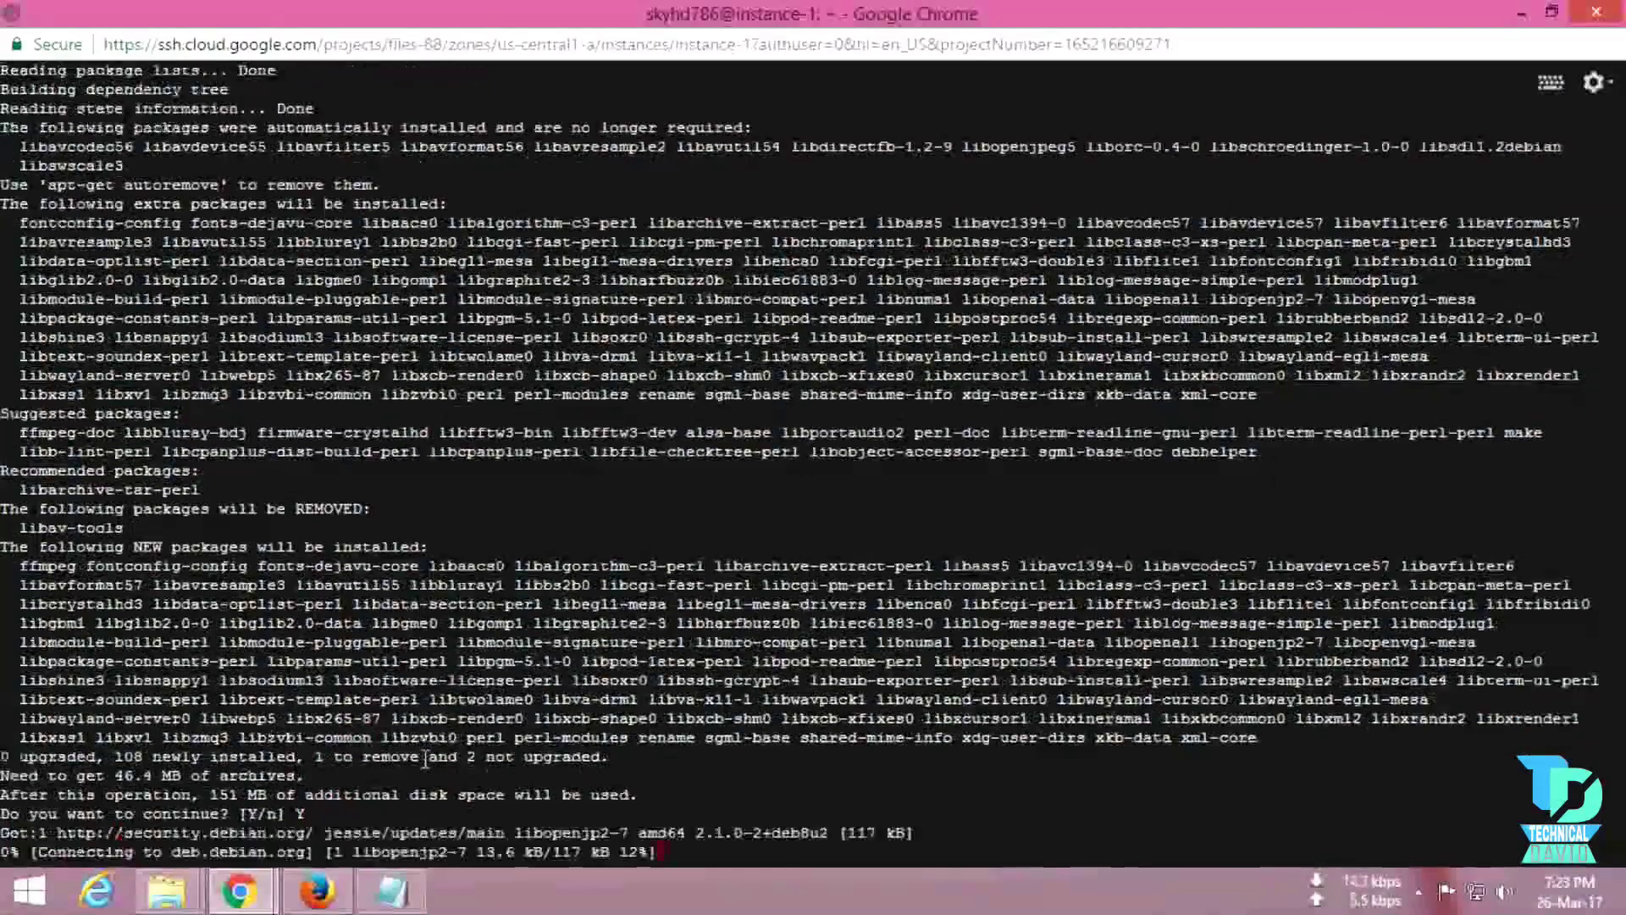